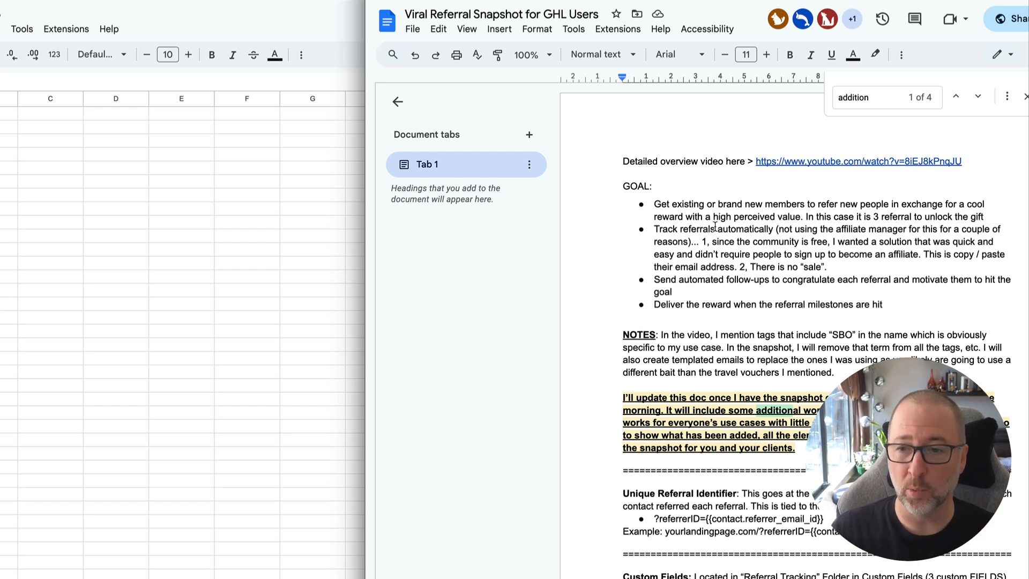
# Read through the Viral Referral Snapshot document's notes, custom fields, custom values, tags and workflows, and return to the Unique Referral Identifier section.
pyautogui.scroll(-7, 715, 226)
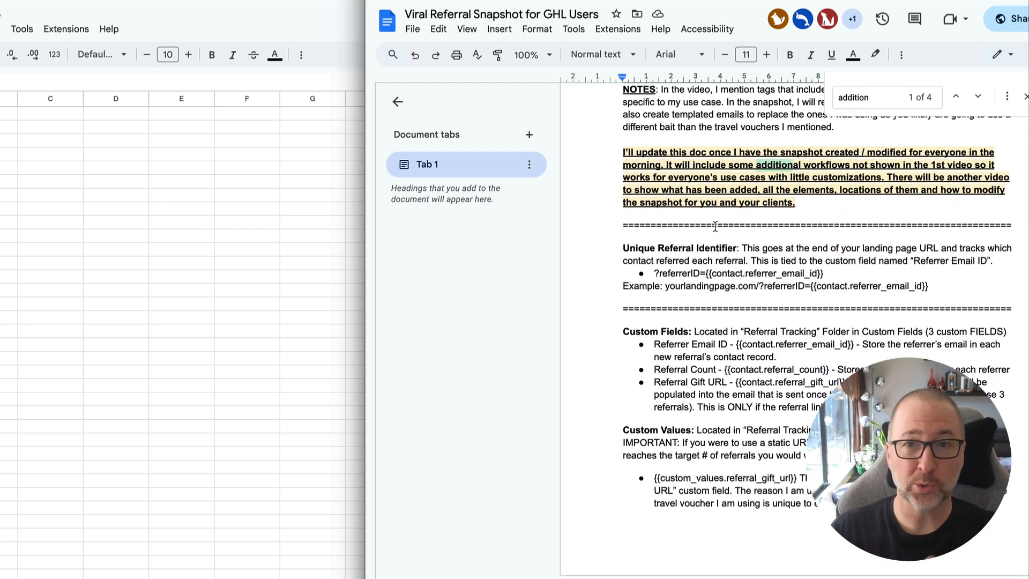
pyautogui.scroll(-2, 714, 226)
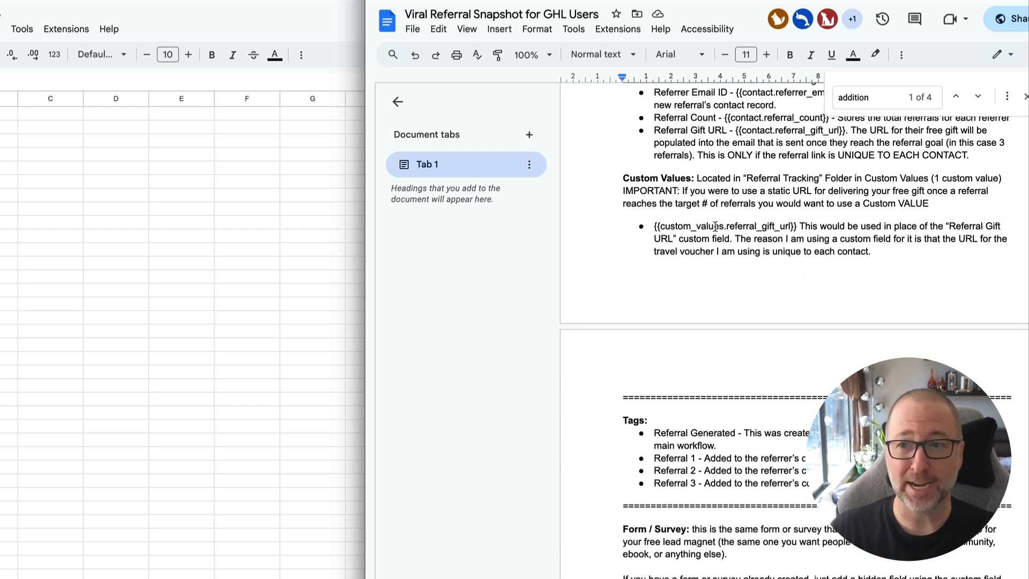
pyautogui.scroll(-1, 714, 226)
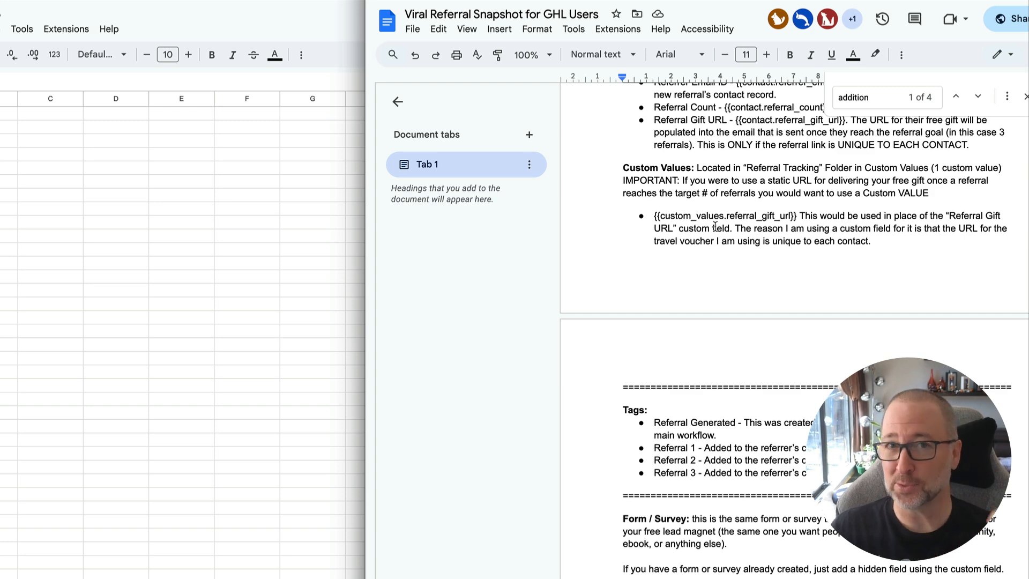
pyautogui.scroll(-10, 714, 226)
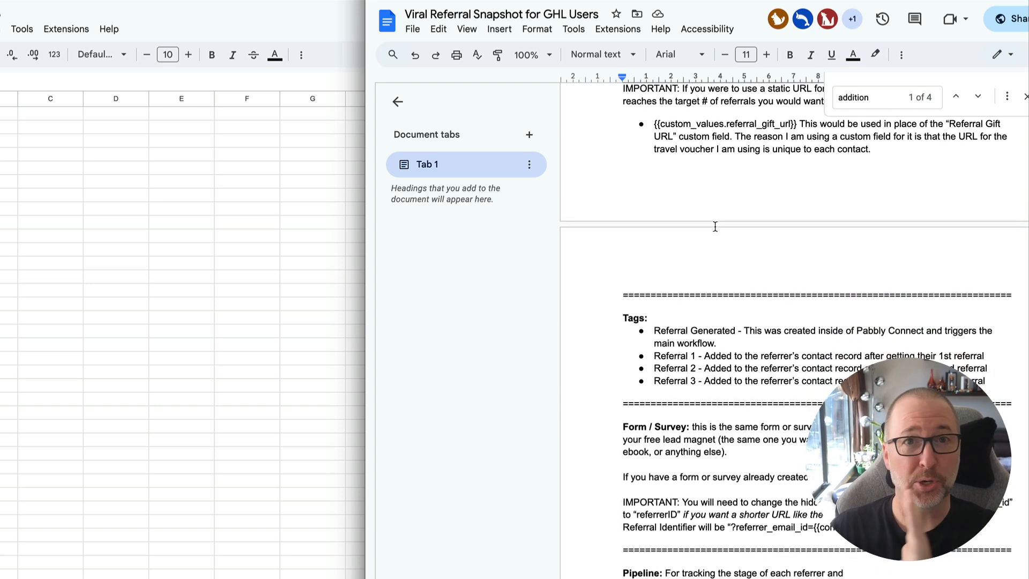
pyautogui.scroll(-1, 715, 226)
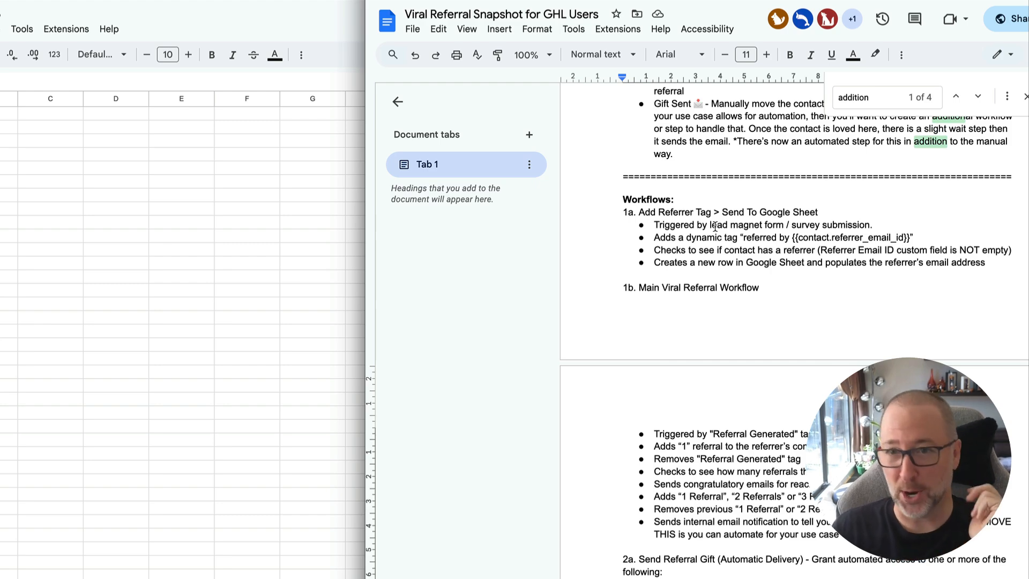
pyautogui.scroll(-5, 715, 226)
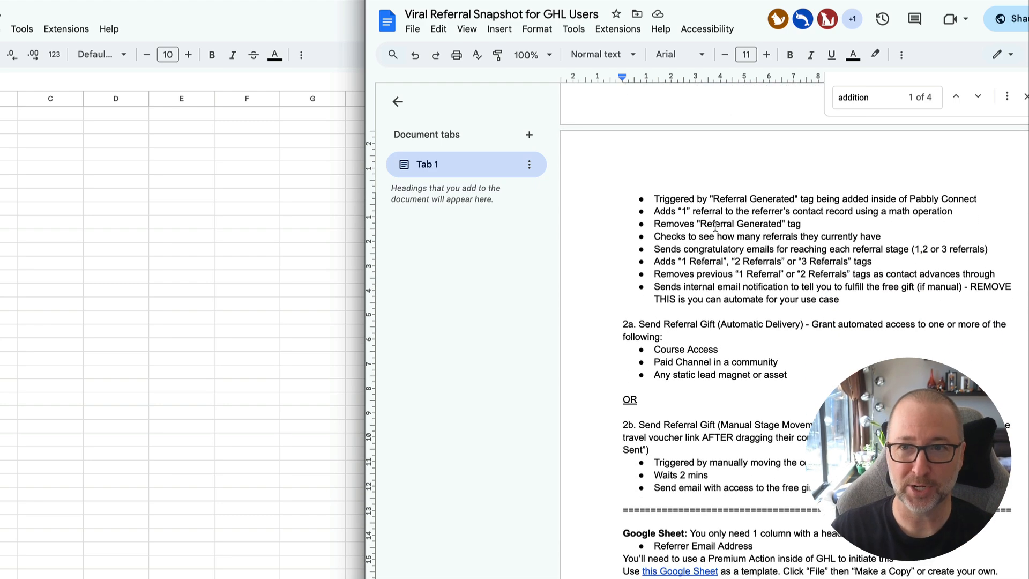
pyautogui.scroll(8, 715, 226)
pyautogui.scroll(10, 715, 226)
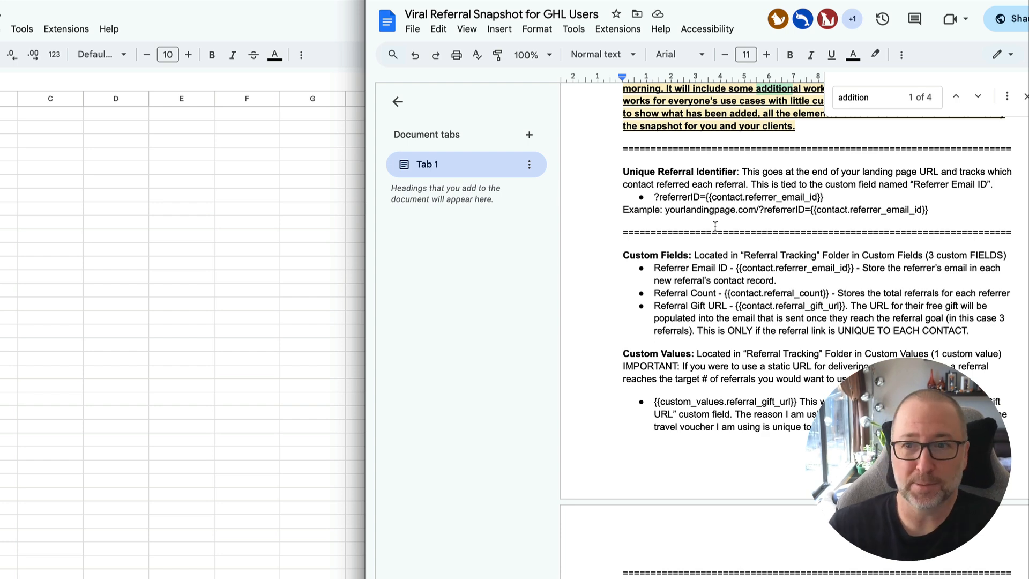
pyautogui.scroll(3, 715, 226)
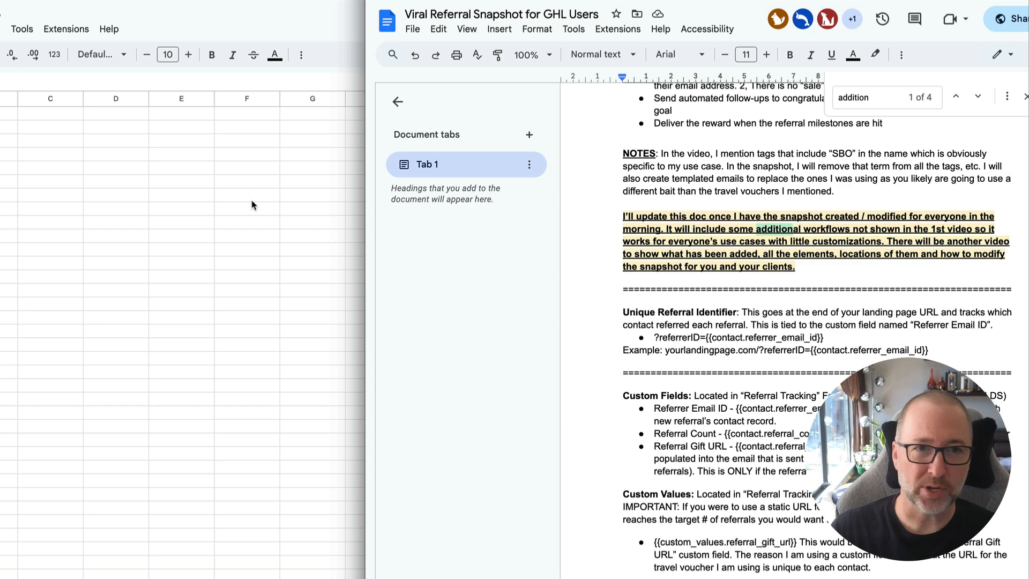
# Highlight the ?referrerID={{contact.referrer_email_id}} part of the example landing page URL under Unique Referral Identifier.
pyautogui.click(214, 135)
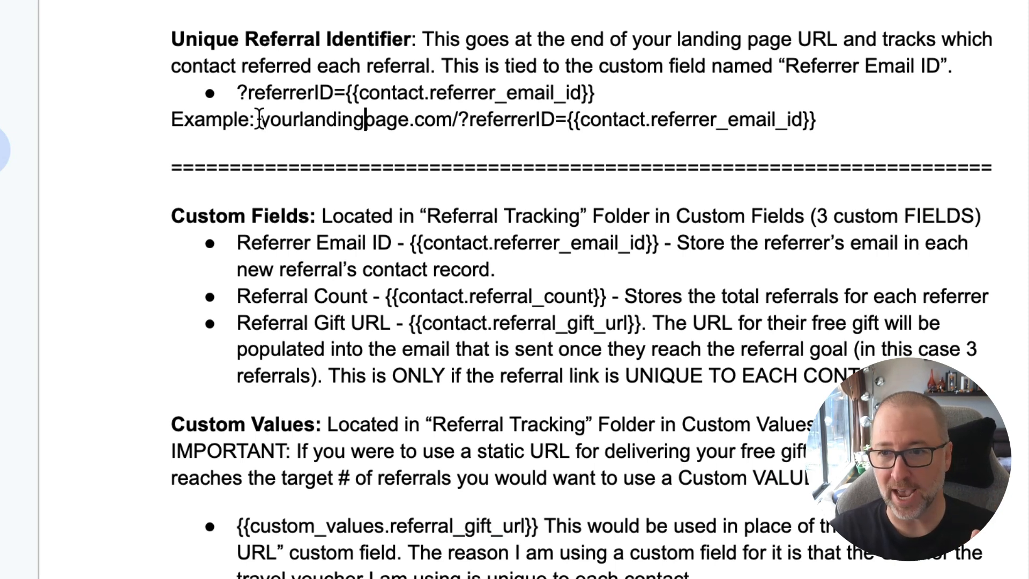
pyautogui.moveTo(260, 119); pyautogui.dragTo(447, 129)
pyautogui.click(458, 122)
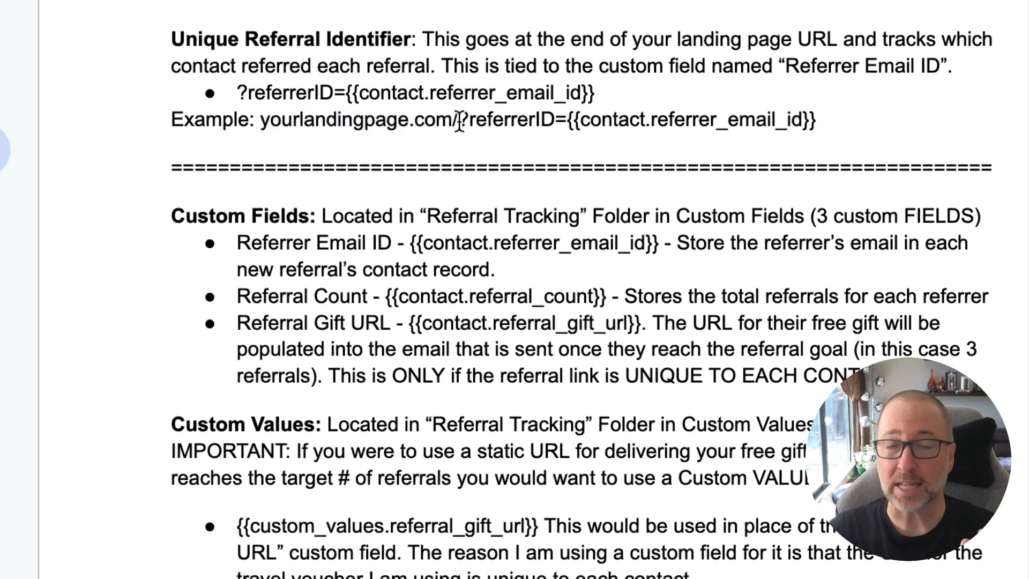
pyautogui.moveTo(458, 122); pyautogui.dragTo(808, 127)
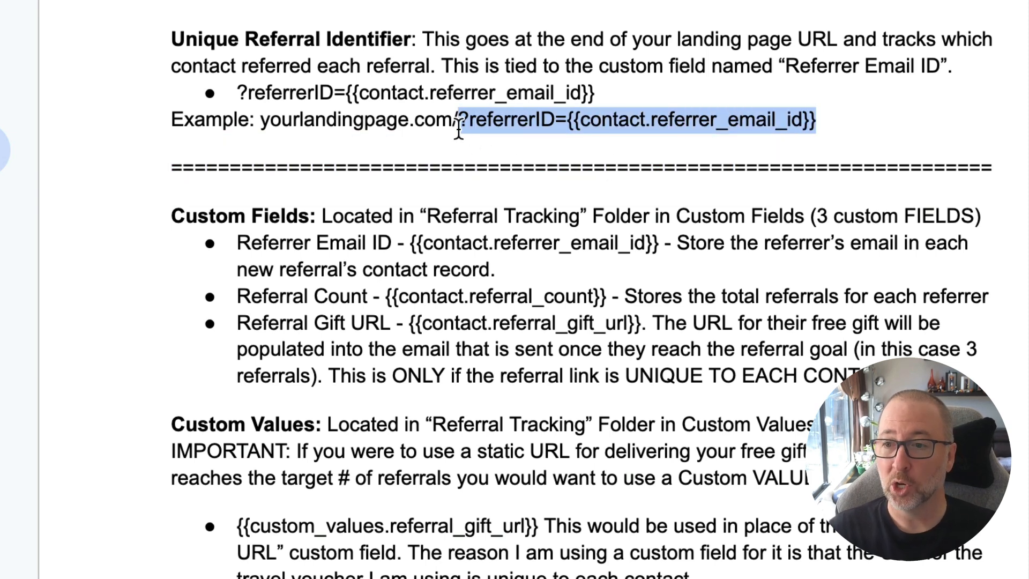
pyautogui.moveTo(458, 128); pyautogui.dragTo(464, 129)
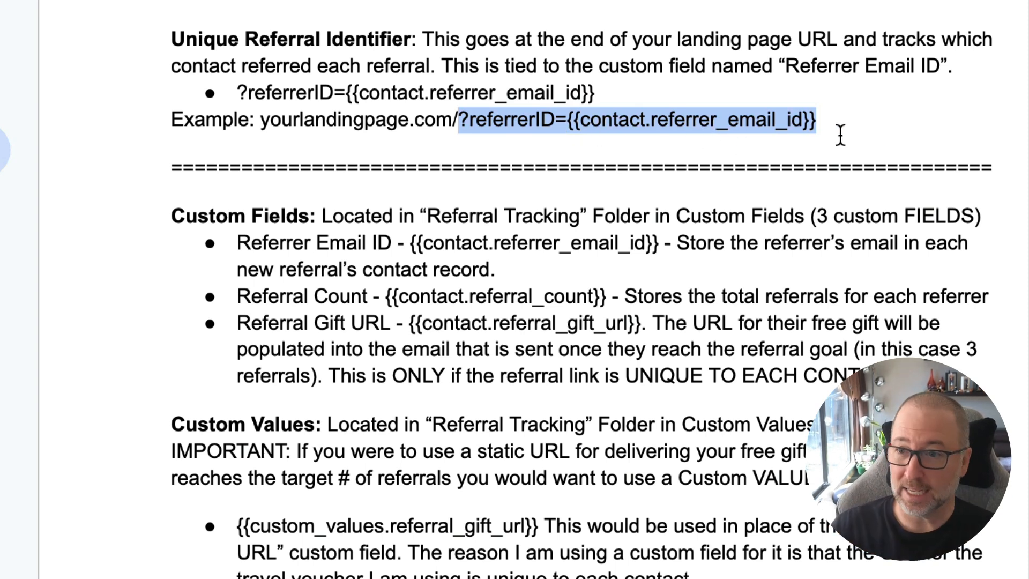
pyautogui.click(803, 123)
pyautogui.moveTo(459, 119); pyautogui.dragTo(845, 118)
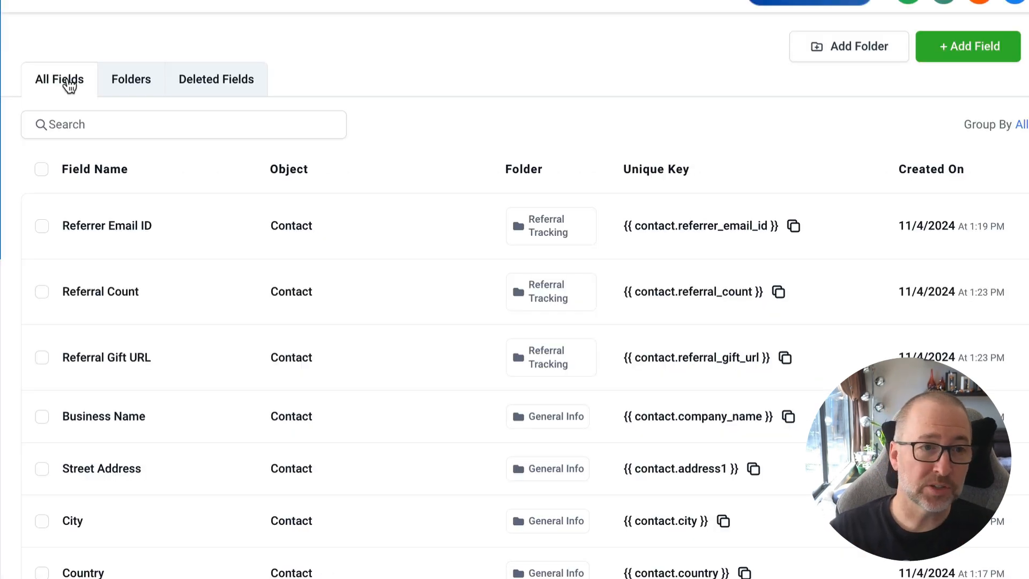
# View the custom fields in the Referral Tracking folder and the Referral Gift URL entry in Custom Values.
pyautogui.click(131, 83)
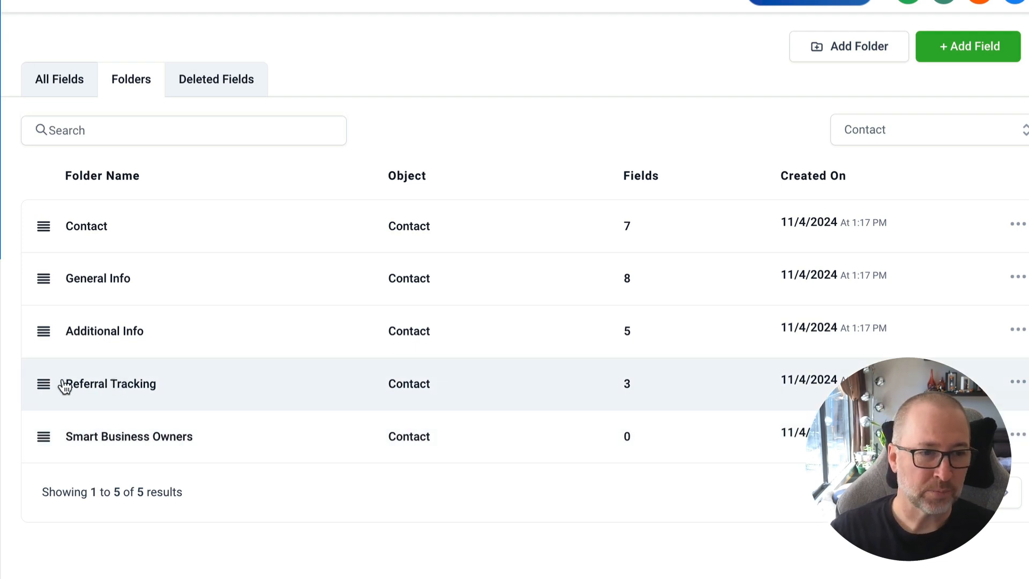
pyautogui.click(100, 389)
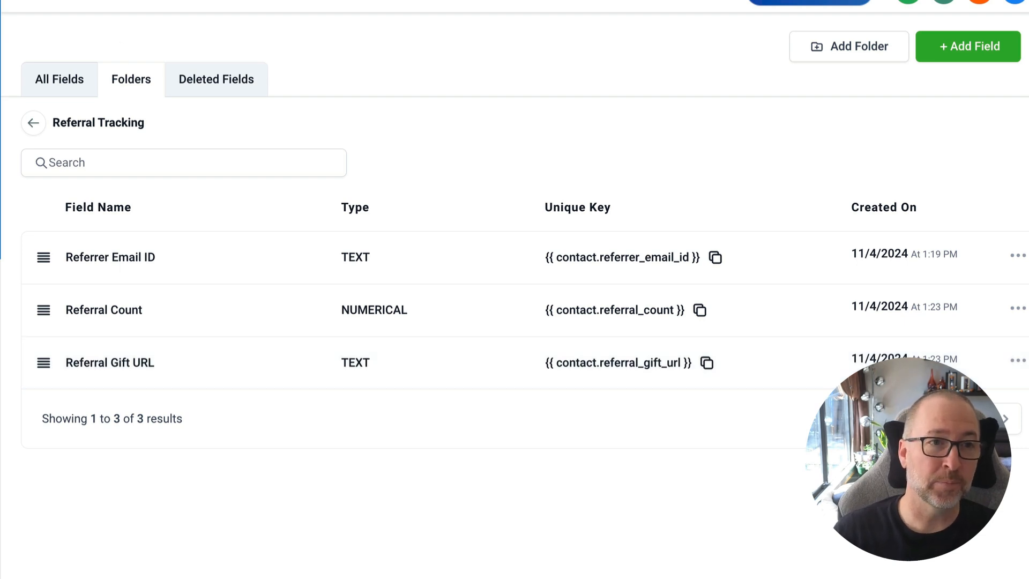
pyautogui.click(214, 1)
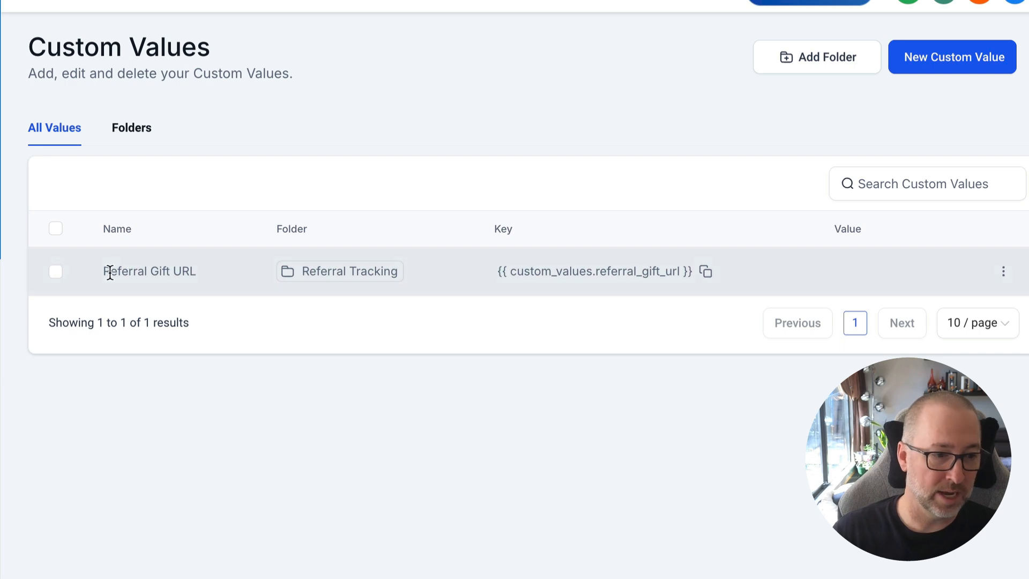
pyautogui.moveTo(108, 268); pyautogui.dragTo(204, 275)
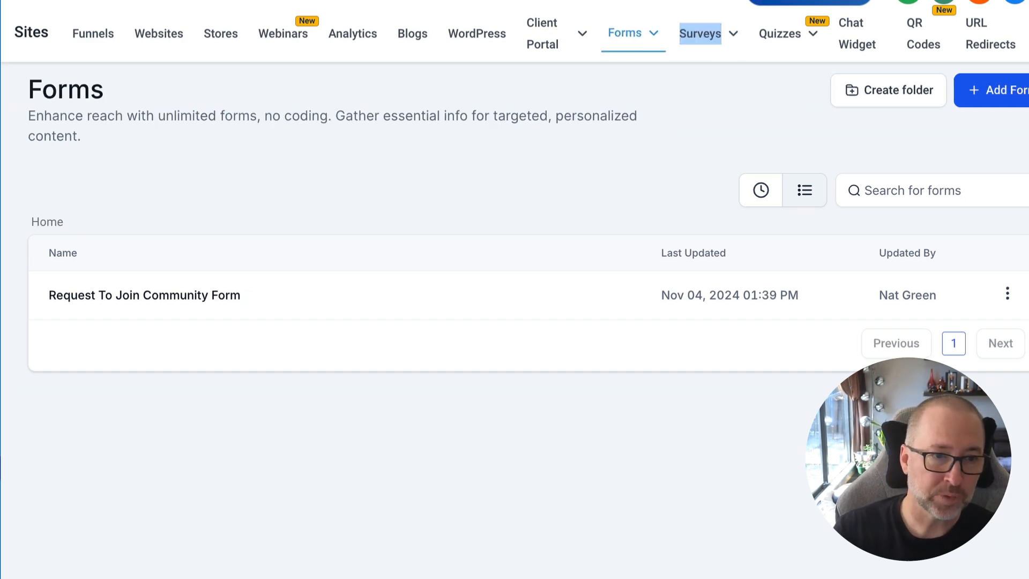
# Open the Request To Join Community Form, inspect its hidden Referrer Email ID field and highlight ?referrerID in the document's example URL.
pyautogui.click(128, 294)
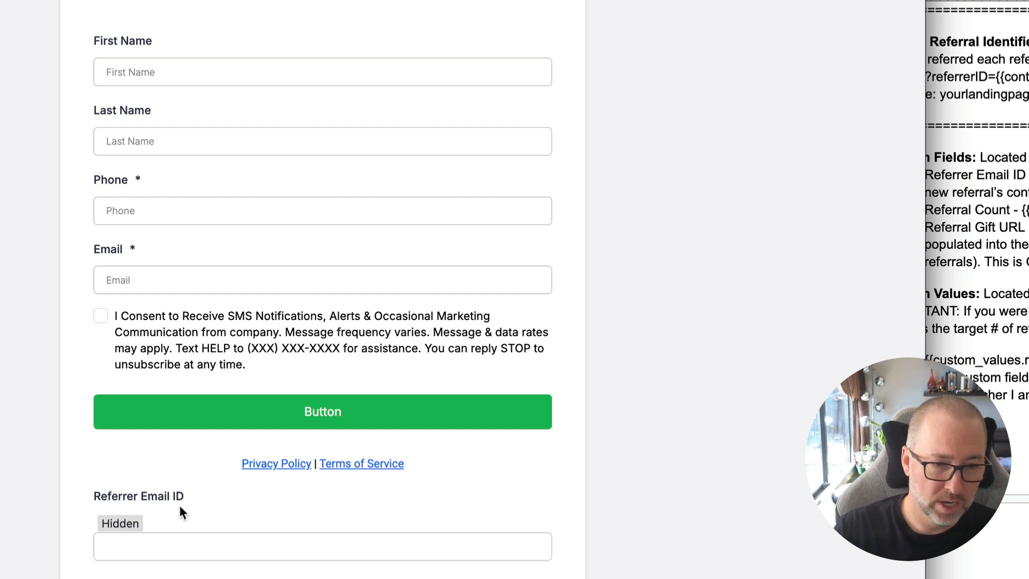
pyautogui.click(158, 525)
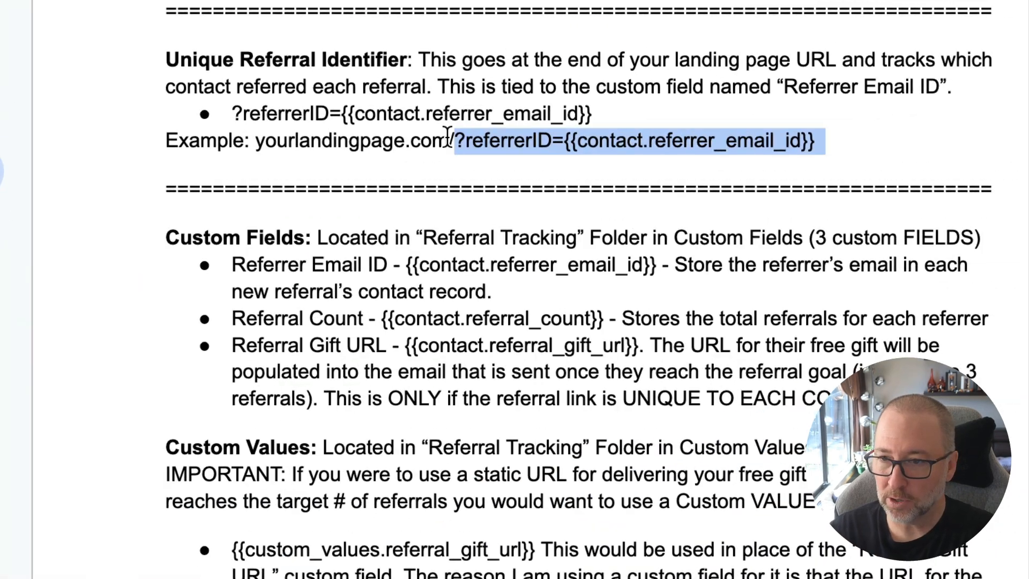
pyautogui.click(451, 135)
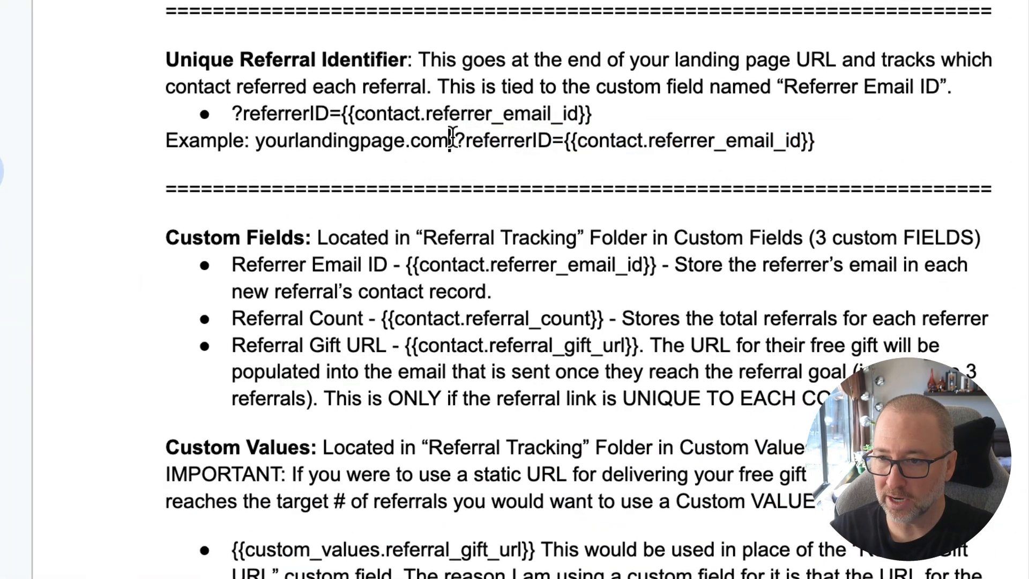
pyautogui.moveTo(455, 139); pyautogui.dragTo(553, 143)
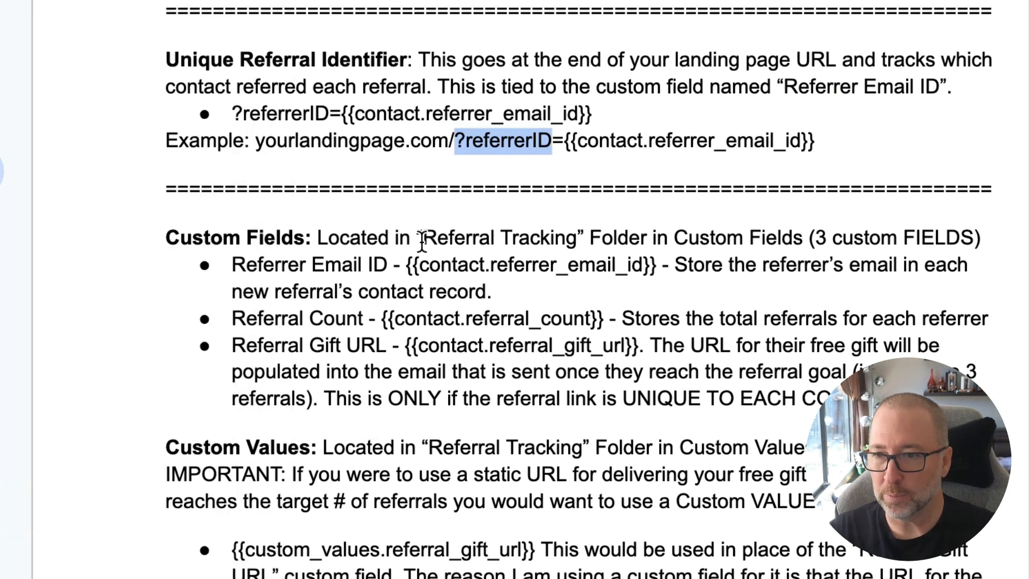
# Examine the Query Key setting of the form's hidden Referrer Email ID field and compare it with the document's referral URL.
pyautogui.click(450, 182)
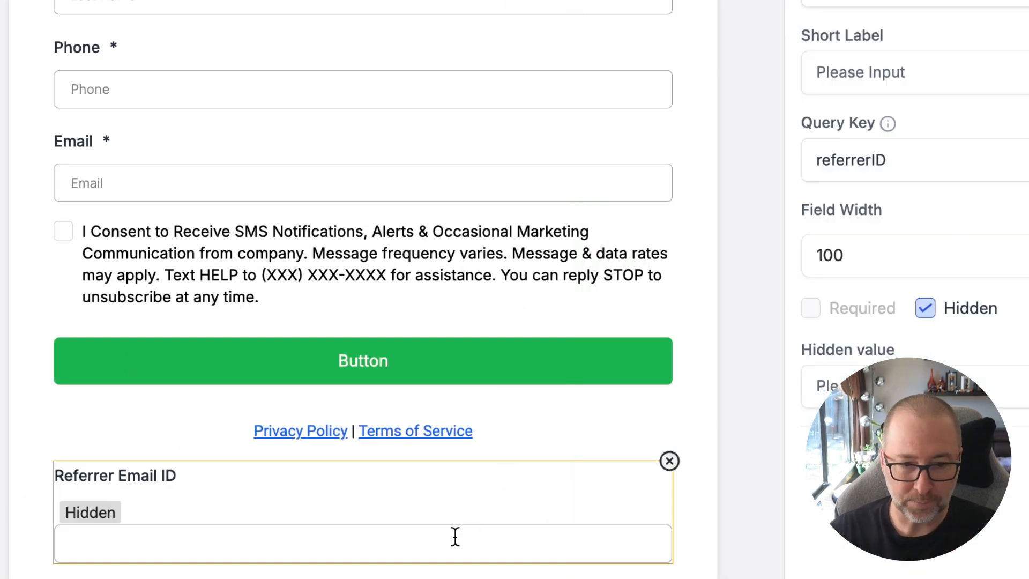
pyautogui.click(917, 142)
pyautogui.moveTo(799, 125); pyautogui.dragTo(890, 128)
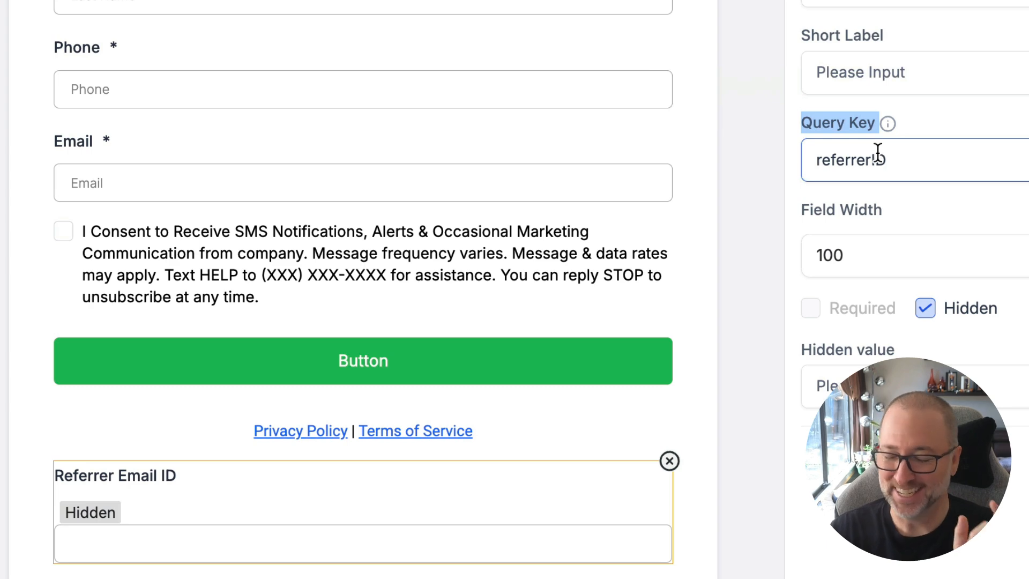
pyautogui.click(783, 297)
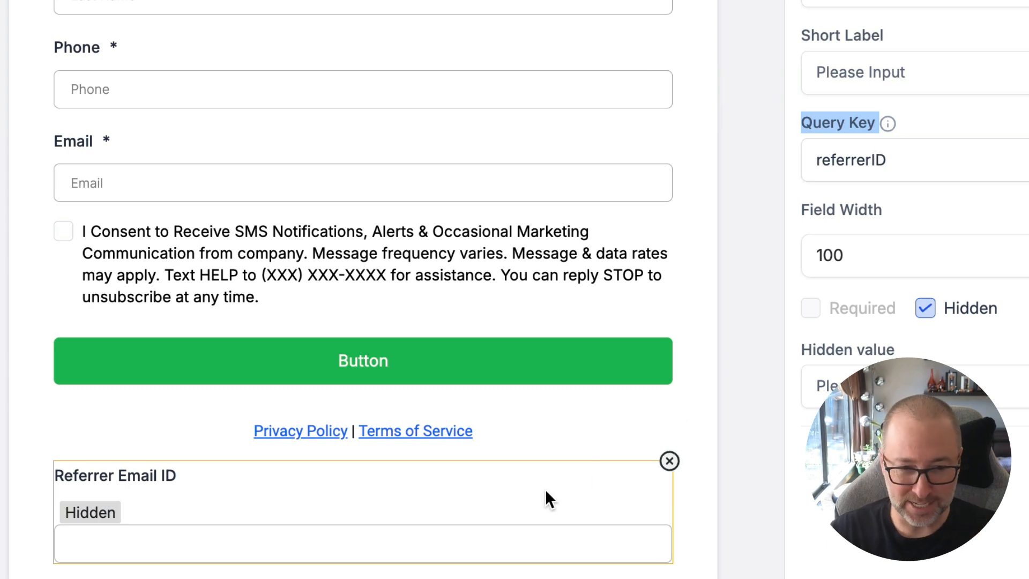
pyautogui.click(112, 489)
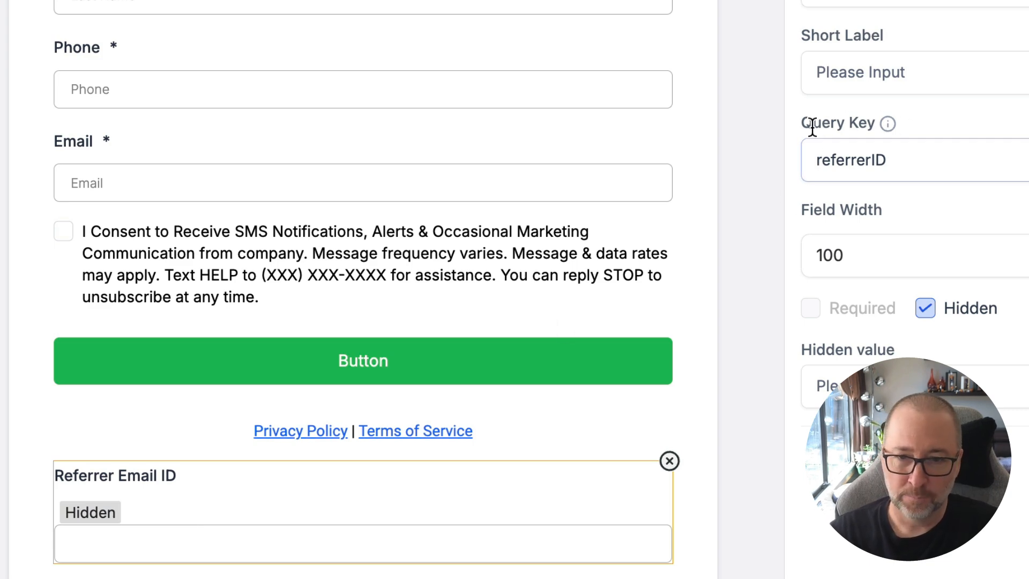
pyautogui.moveTo(809, 125); pyautogui.dragTo(895, 165)
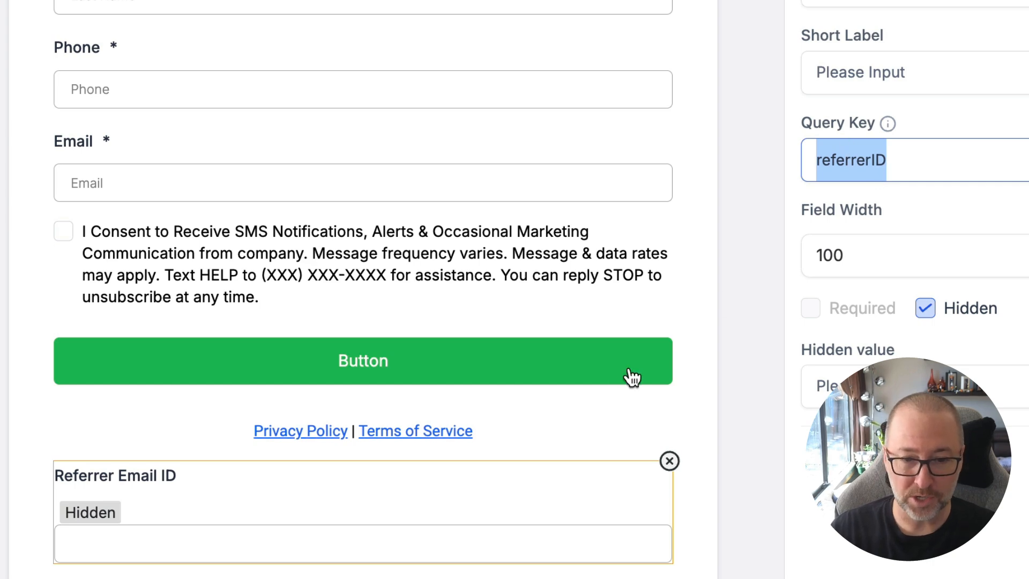
pyautogui.click(255, 504)
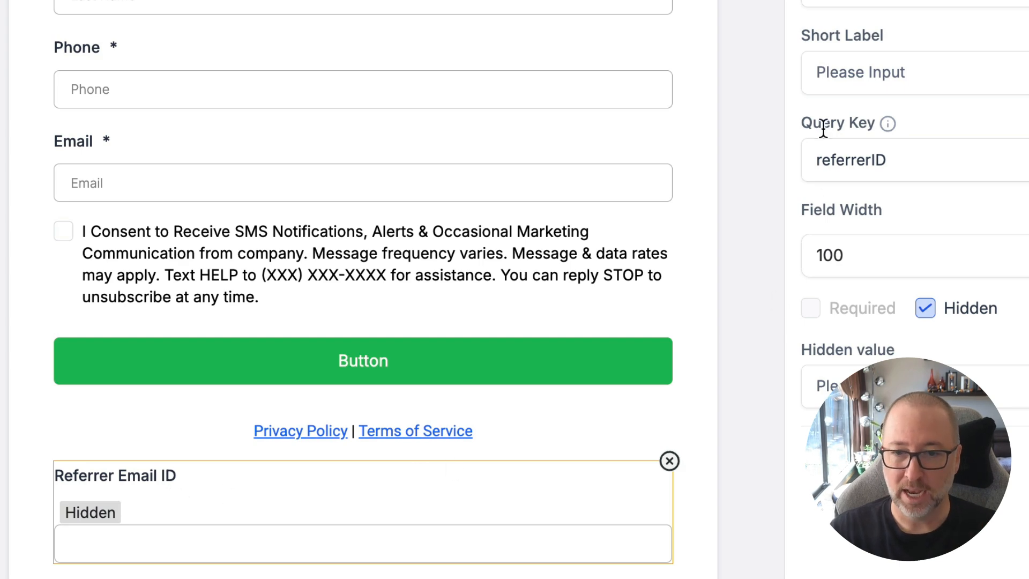
pyautogui.doubleClick(825, 156)
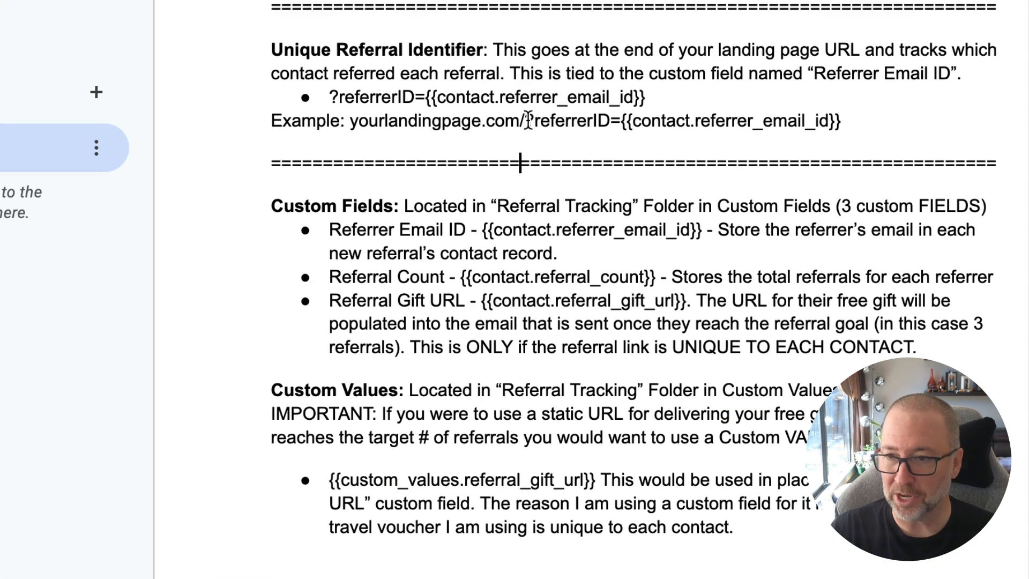
pyautogui.moveTo(535, 120); pyautogui.dragTo(608, 119)
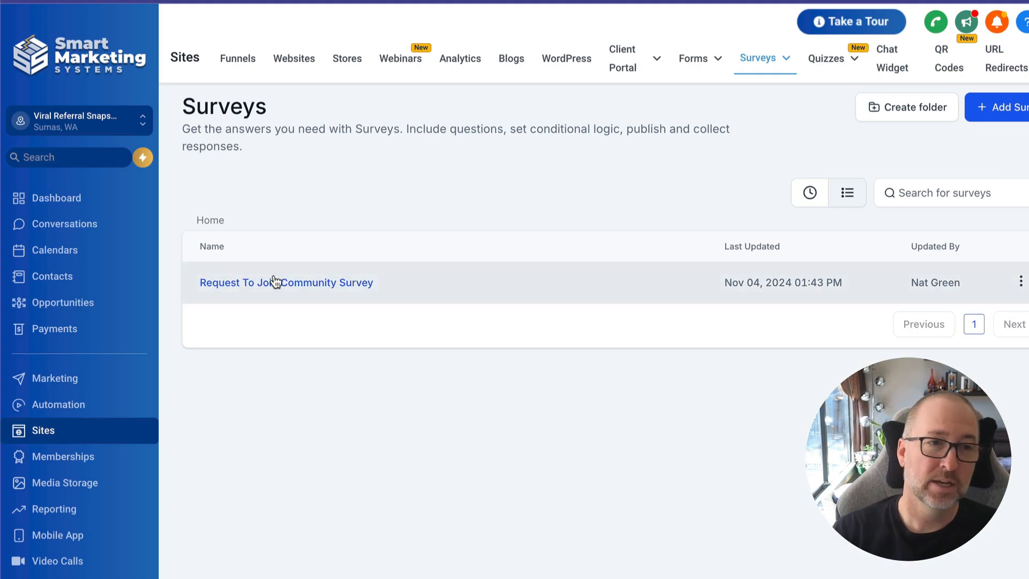
# Open the Request To Join Community Survey and review its Tell Me 1, Socials and Contact Info slides.
pyautogui.click(283, 284)
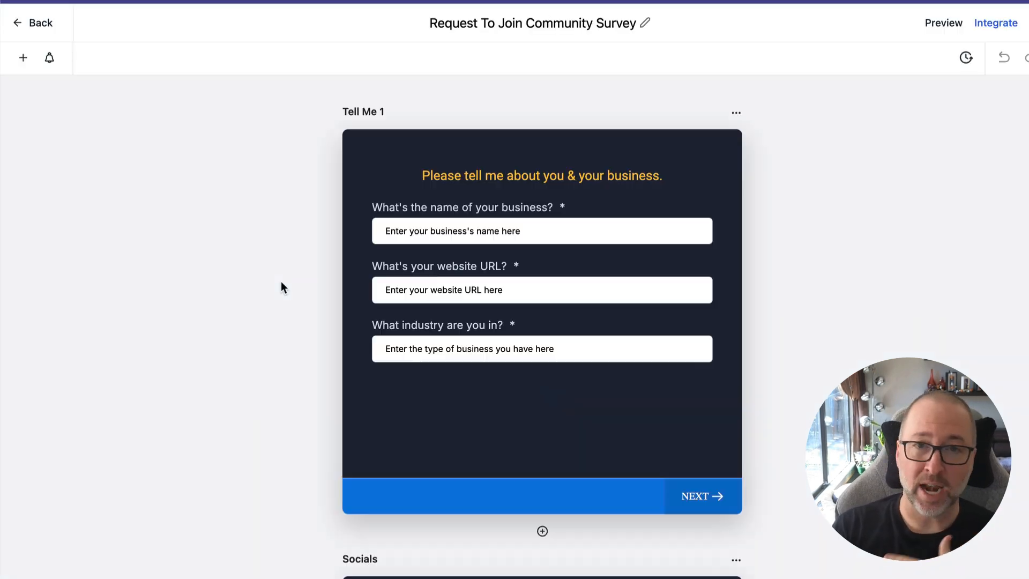
pyautogui.scroll(-1, 431, 233)
pyautogui.scroll(-20, 431, 233)
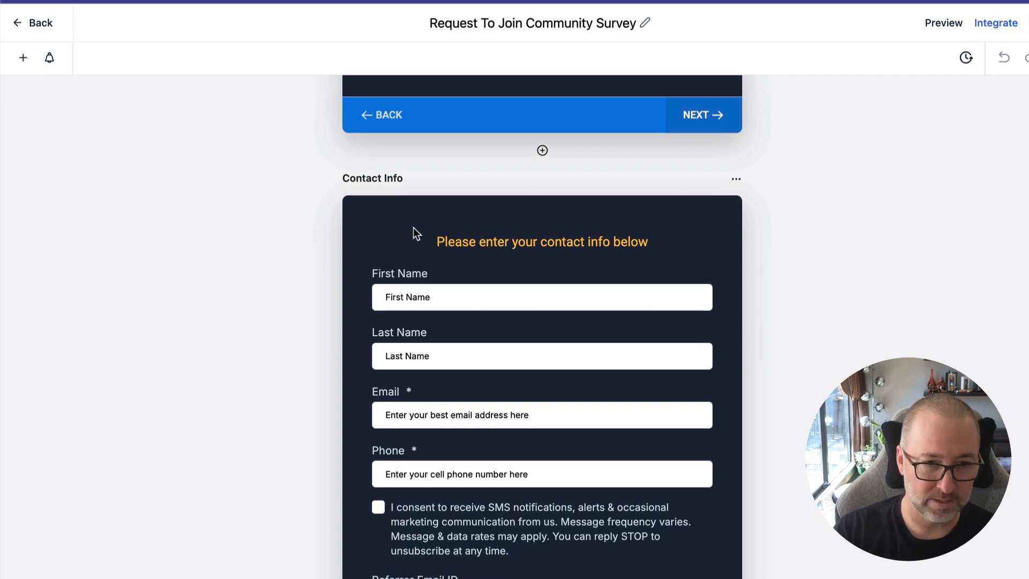
pyautogui.scroll(20, 522, 414)
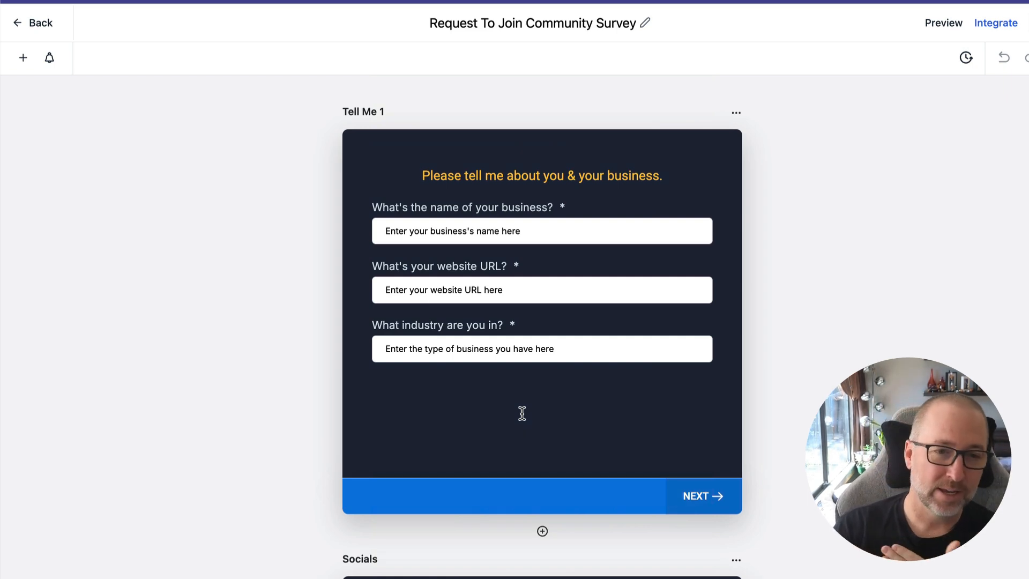
pyautogui.scroll(-1, 521, 413)
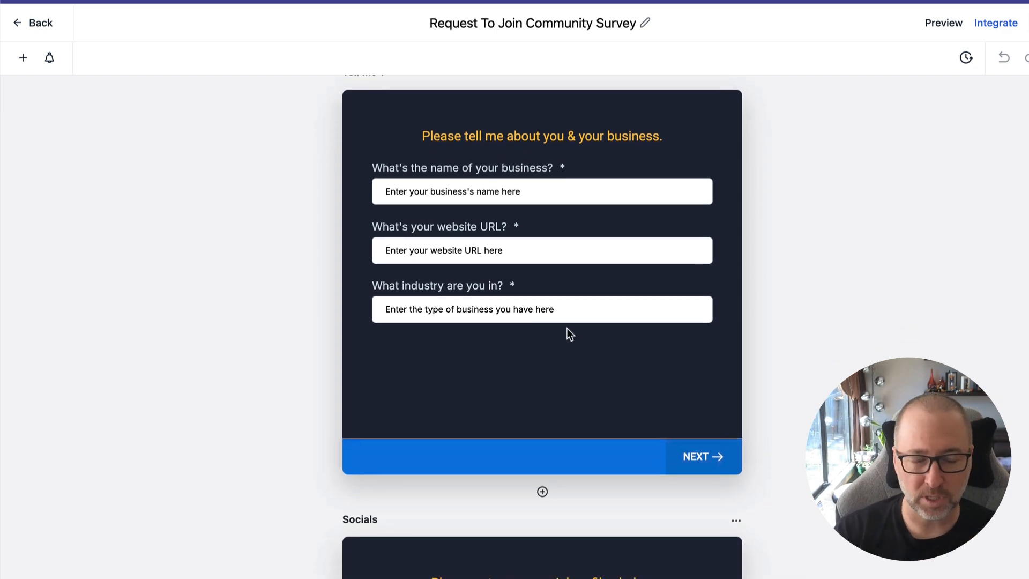
pyautogui.scroll(-1, 567, 333)
pyautogui.scroll(1, 643, 321)
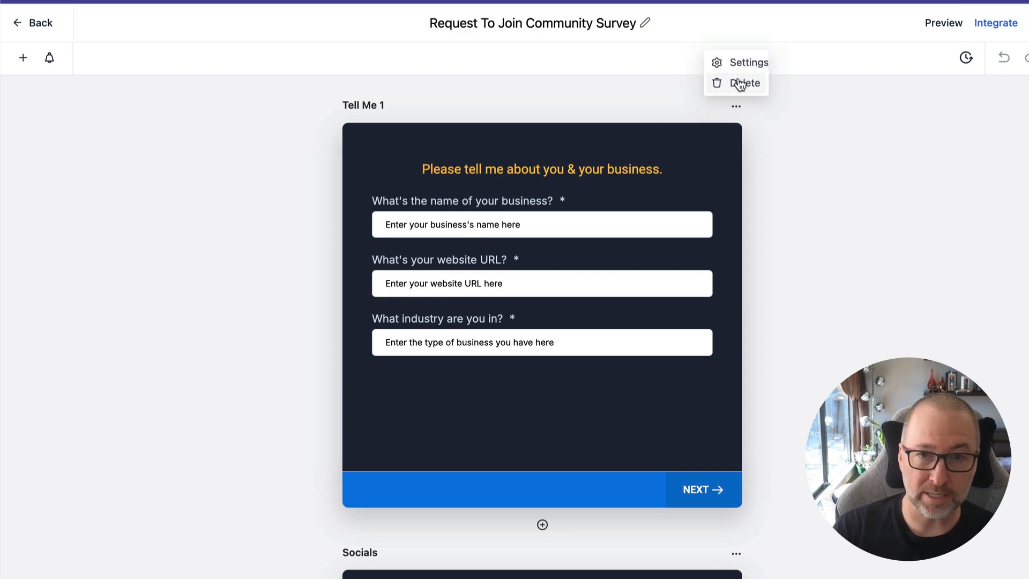
pyautogui.scroll(-5, 428, 129)
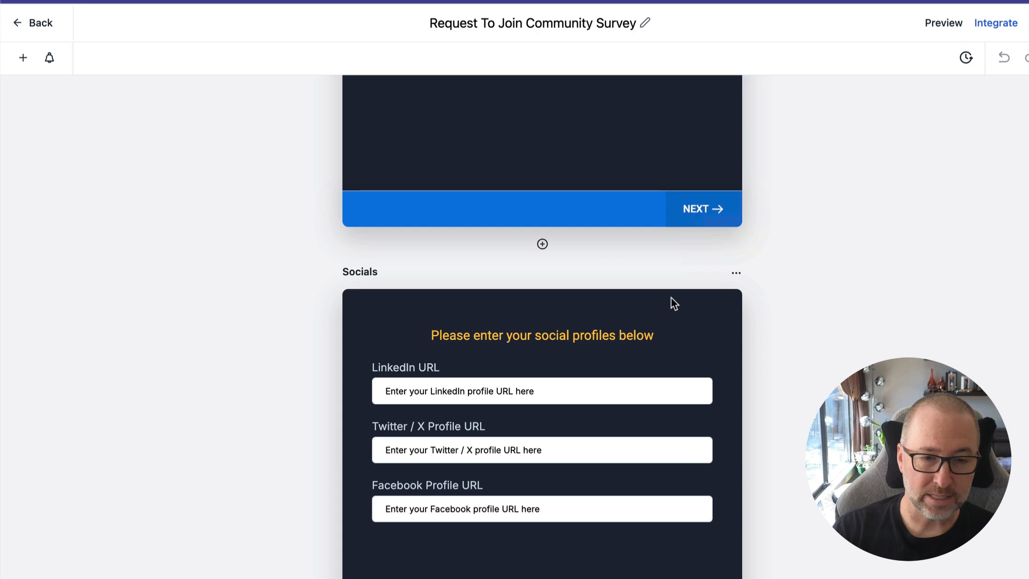
pyautogui.scroll(-7, 671, 297)
pyautogui.moveTo(736, 309)
pyautogui.click(743, 284)
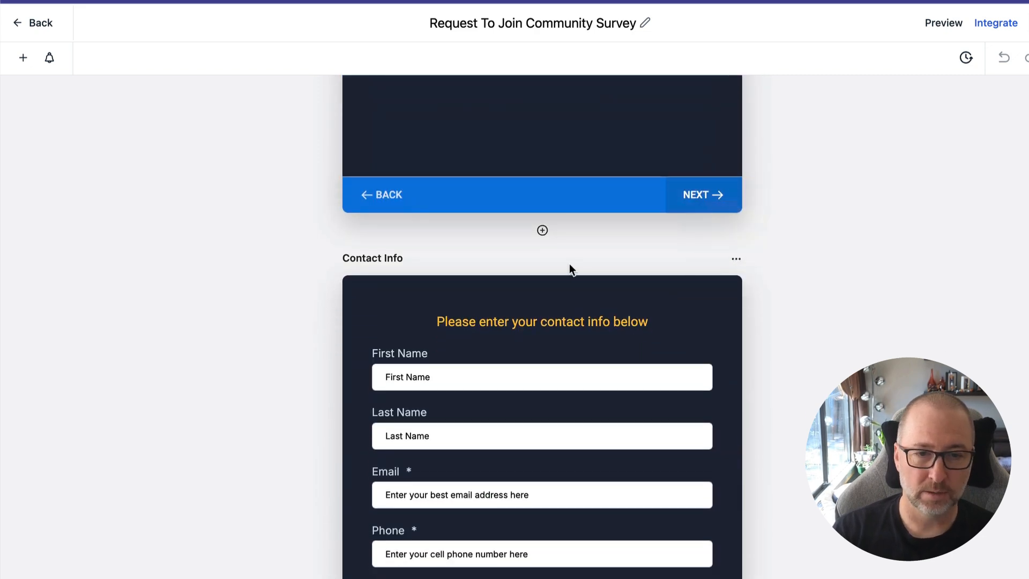
# Inspect the settings of the First Name, Last Name and Email fields on the survey's Contact Info slide.
pyautogui.scroll(-1, 427, 572)
pyautogui.scroll(-1, 587, 490)
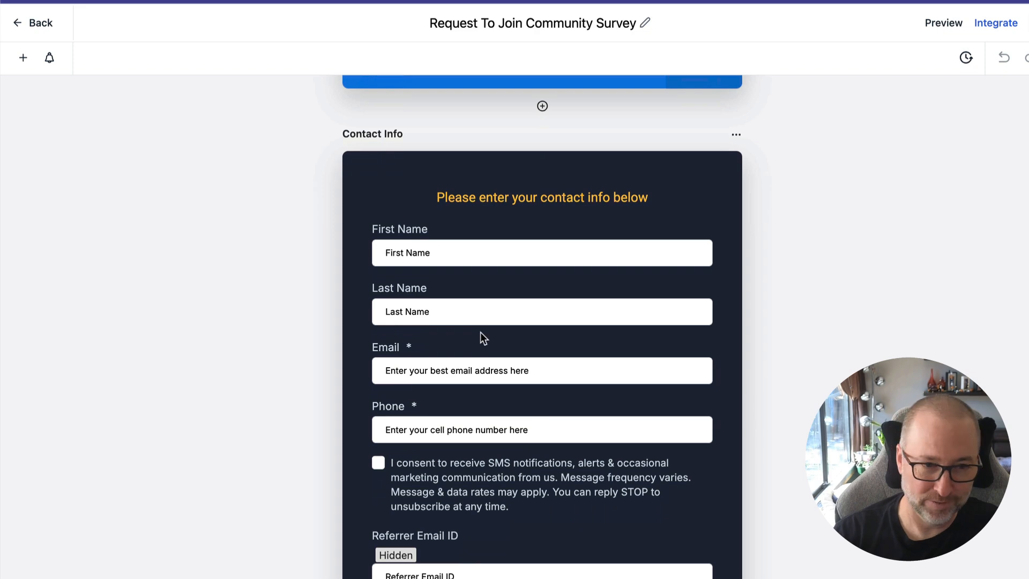
pyautogui.click(414, 301)
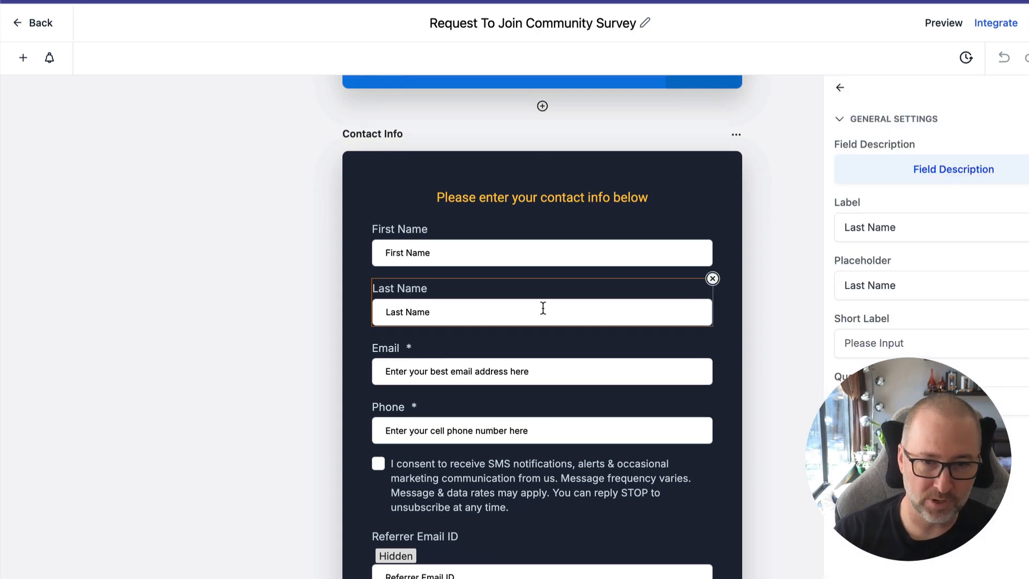
pyautogui.click(500, 238)
pyautogui.click(459, 370)
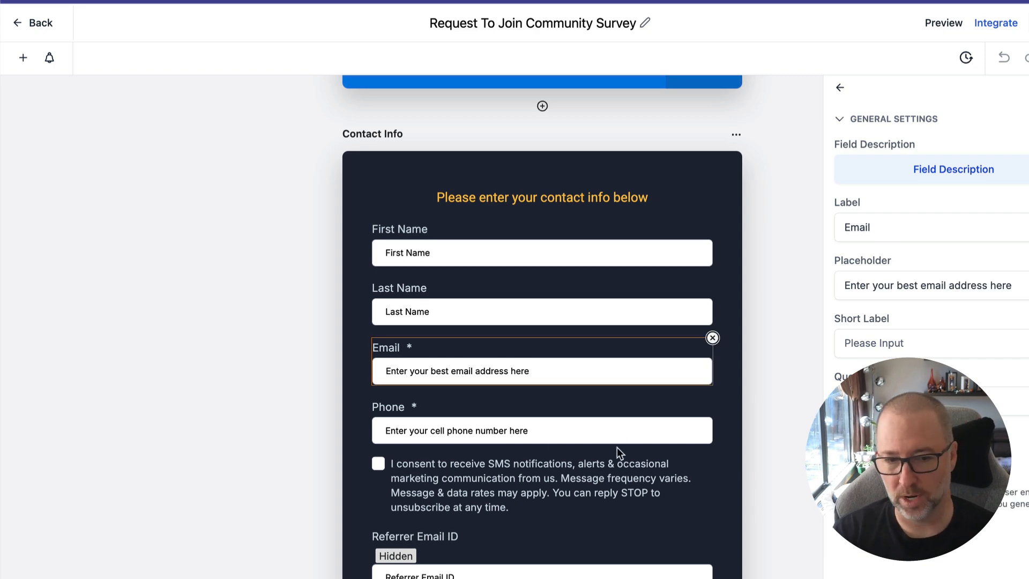
pyautogui.click(536, 259)
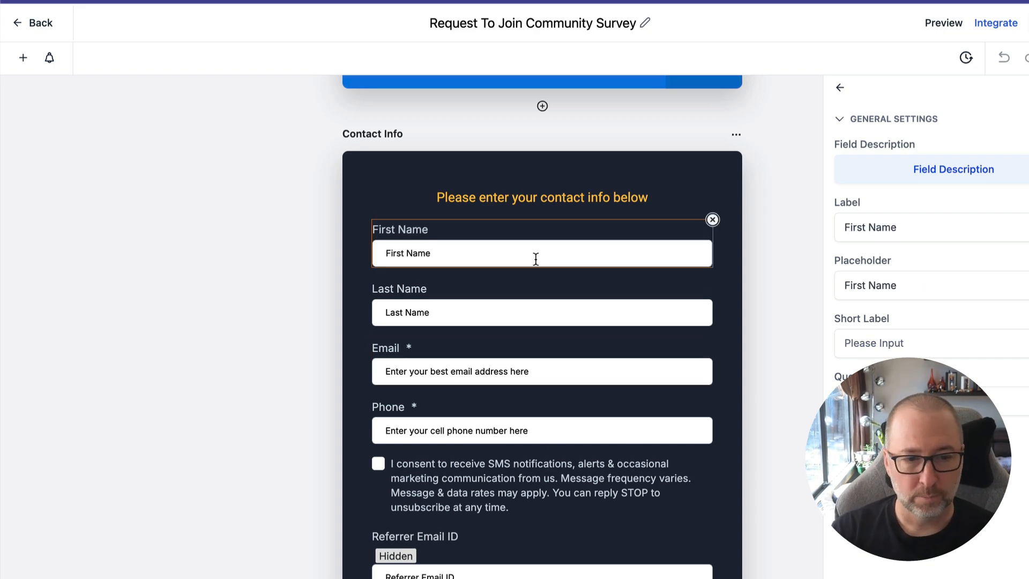
pyautogui.click(468, 367)
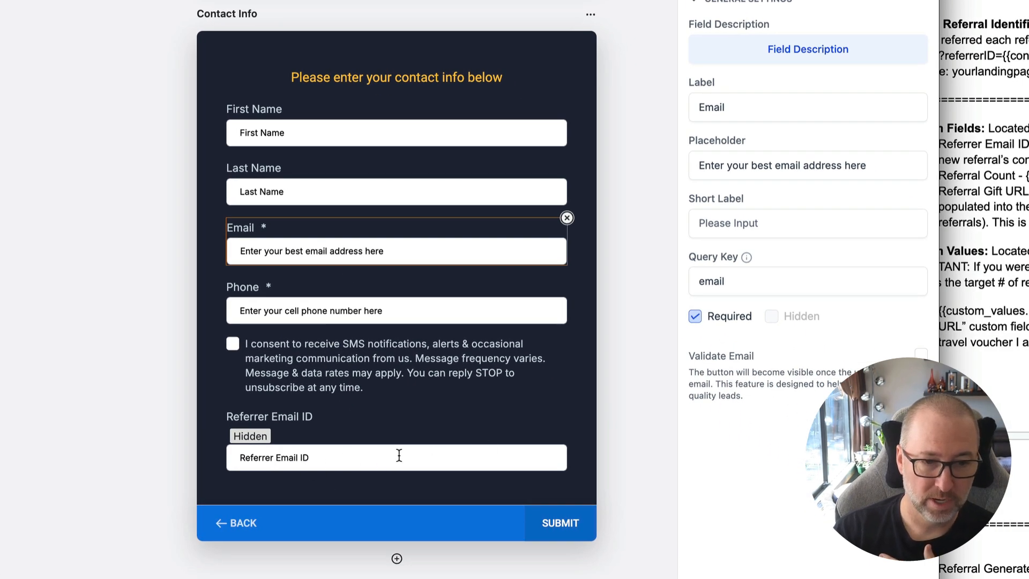
# Inspect the Query Key setting of the survey's hidden Referrer Email ID field.
pyautogui.click(318, 459)
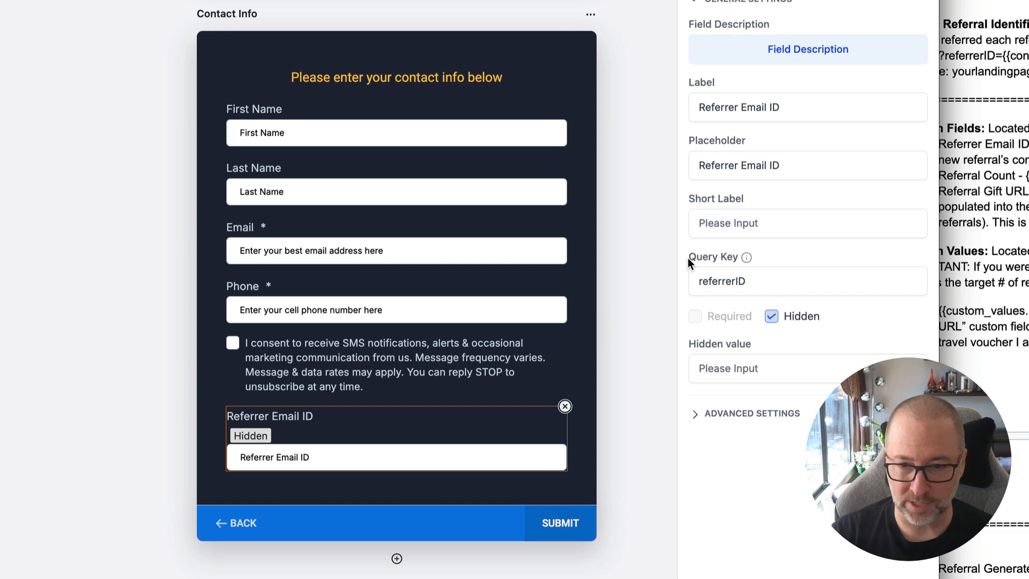
pyautogui.click(715, 282)
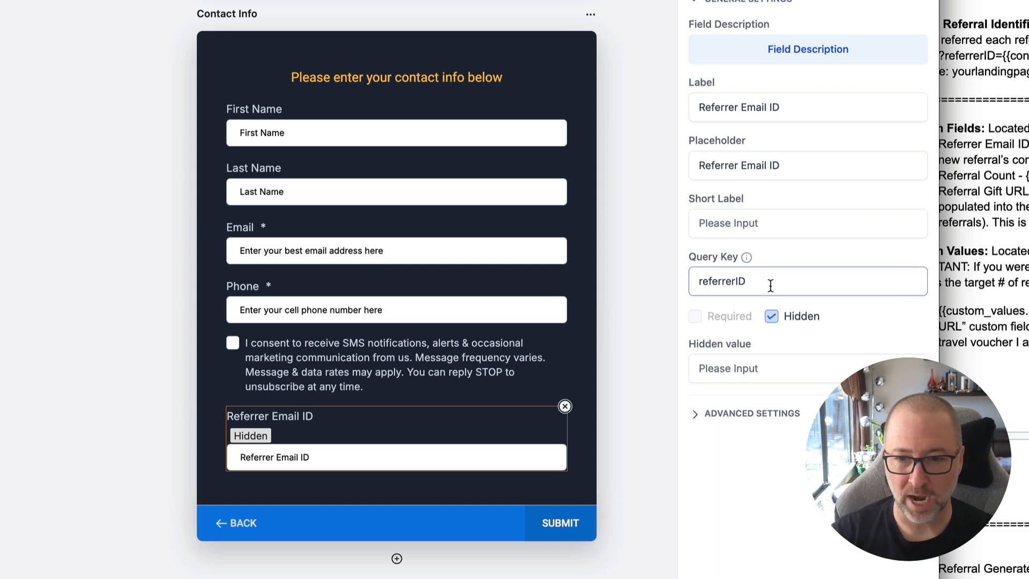
pyautogui.click(609, 231)
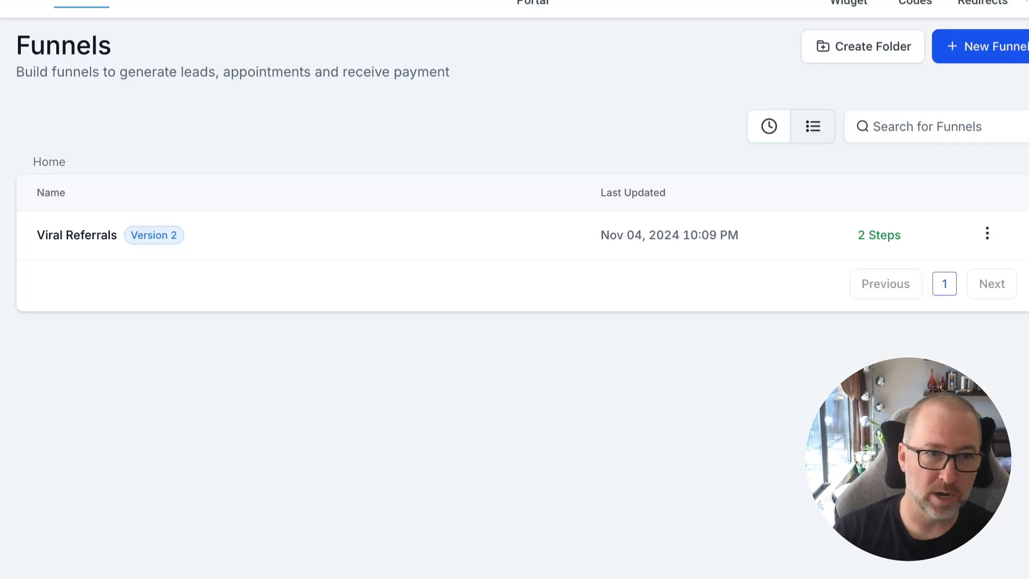
# Open the Viral Referrals funnel, preview its Join landing page and bring up the community sign-up form.
pyautogui.click(76, 234)
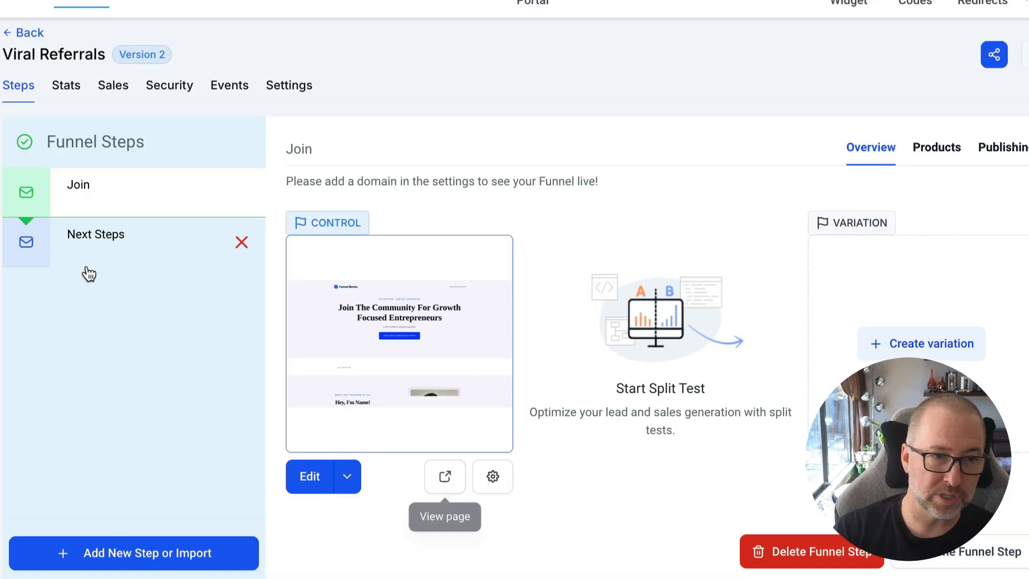
pyautogui.click(112, 255)
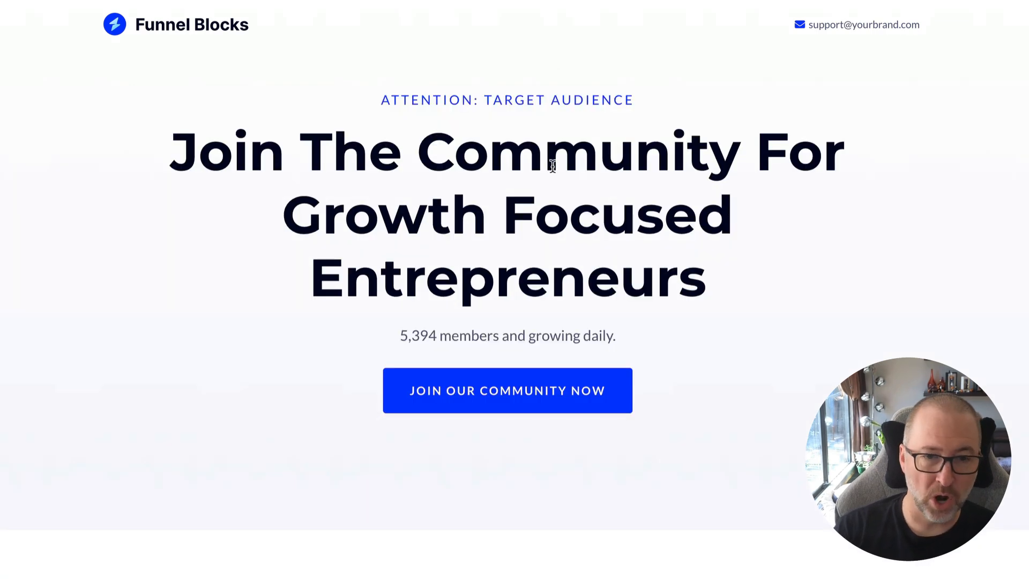
pyautogui.scroll(-15, 552, 165)
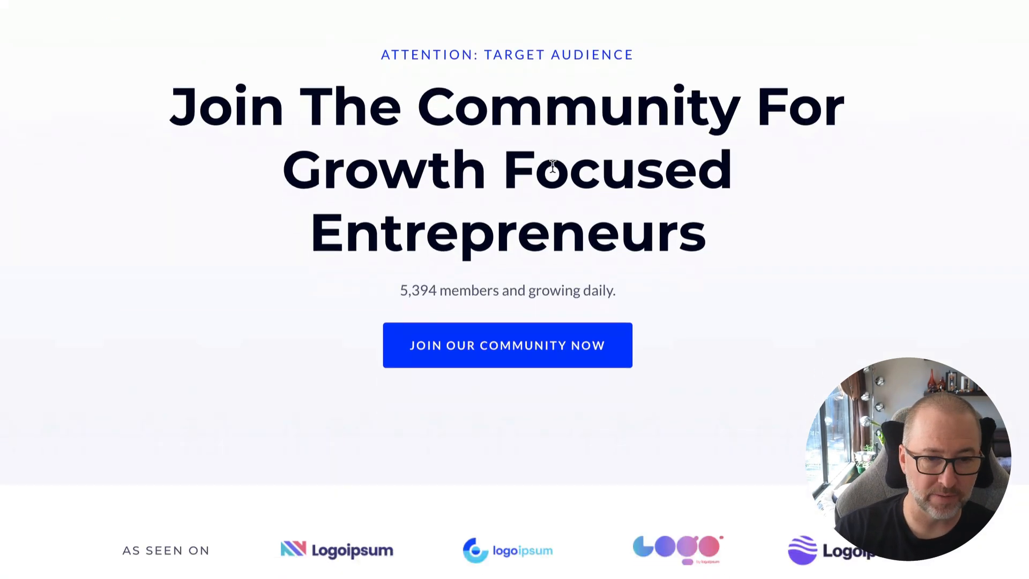
pyautogui.scroll(5, 552, 171)
pyautogui.scroll(10, 551, 177)
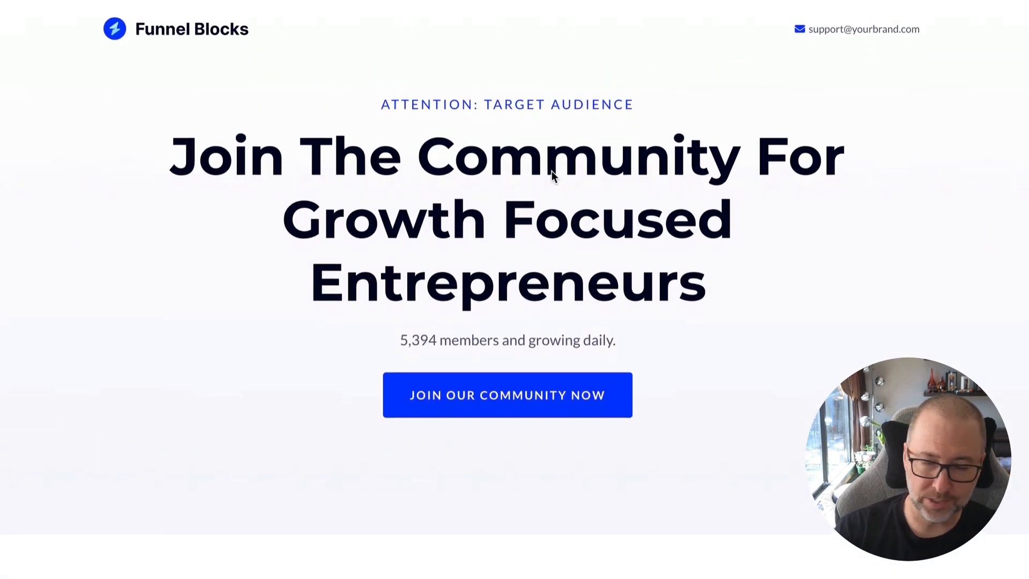
pyautogui.click(500, 401)
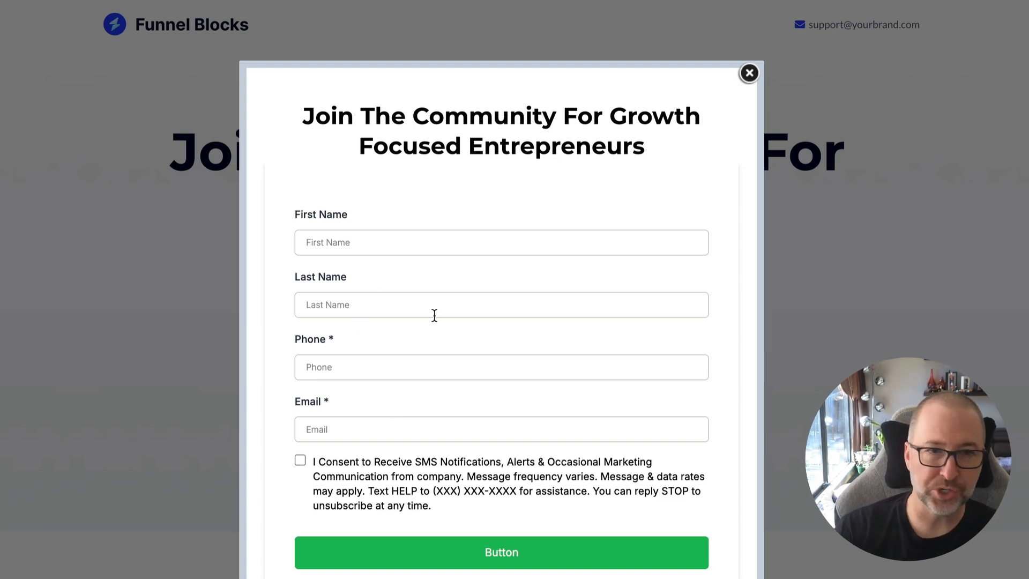
# View the Next Steps page and highlight the headline's gift name, gift worth and "3 IDEAL CUSTOMER TYPE!" placeholders.
pyautogui.click(670, 1)
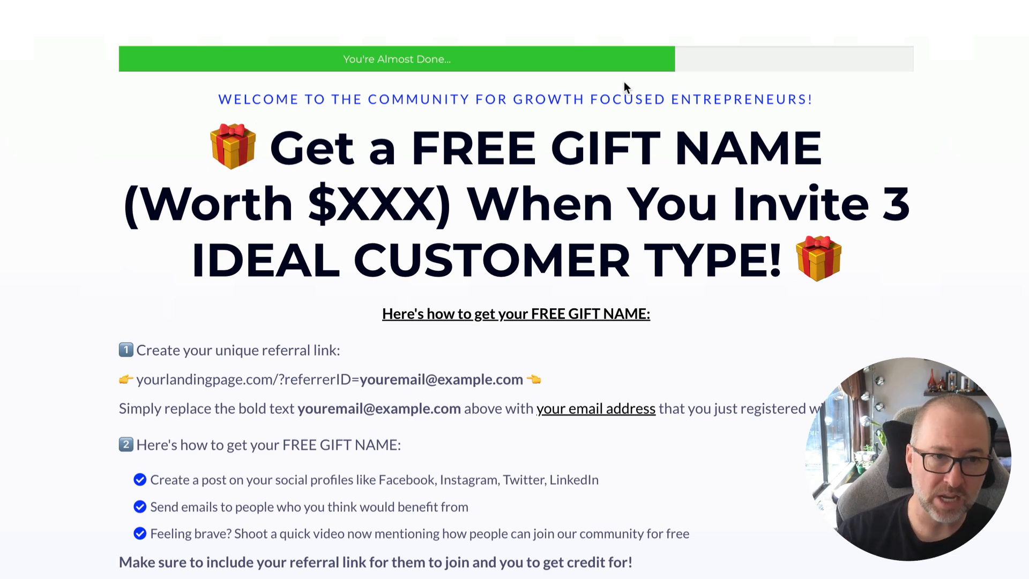
pyautogui.scroll(-2, 624, 82)
pyautogui.scroll(1, 623, 82)
pyautogui.moveTo(292, 33); pyautogui.dragTo(451, 95)
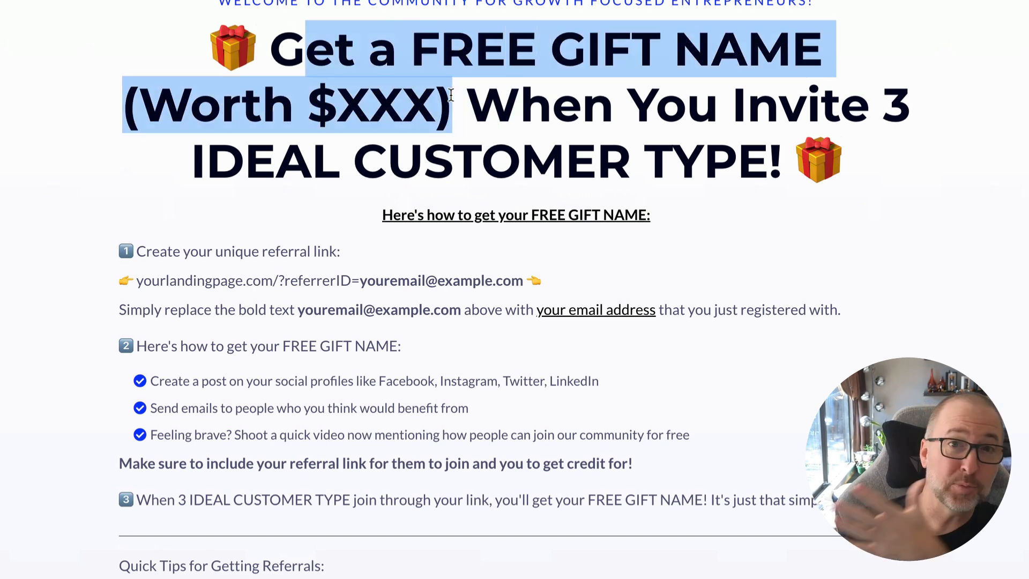
pyautogui.click(492, 102)
pyautogui.moveTo(275, 99); pyautogui.dragTo(532, 99)
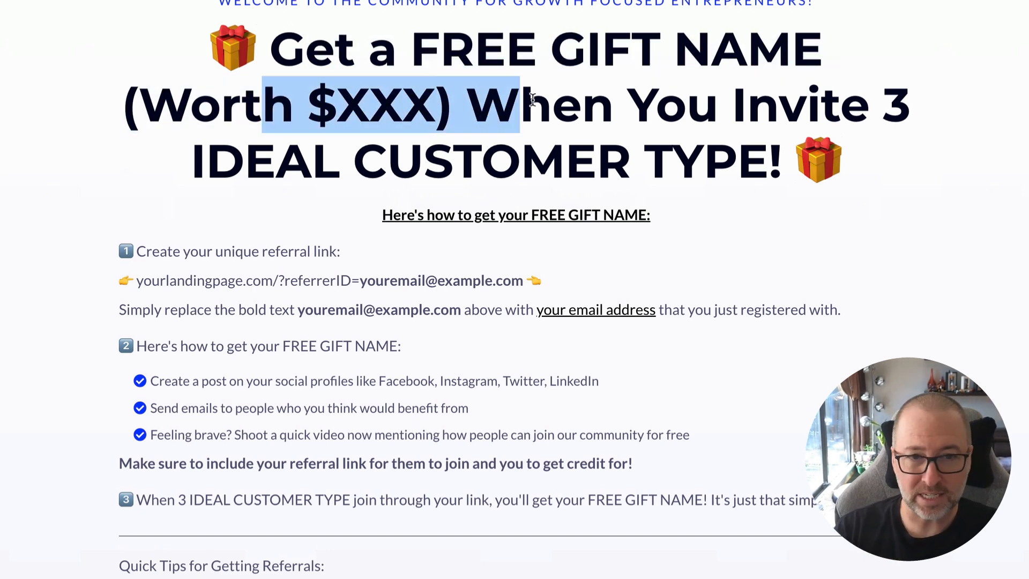
pyautogui.scroll(-1, 532, 99)
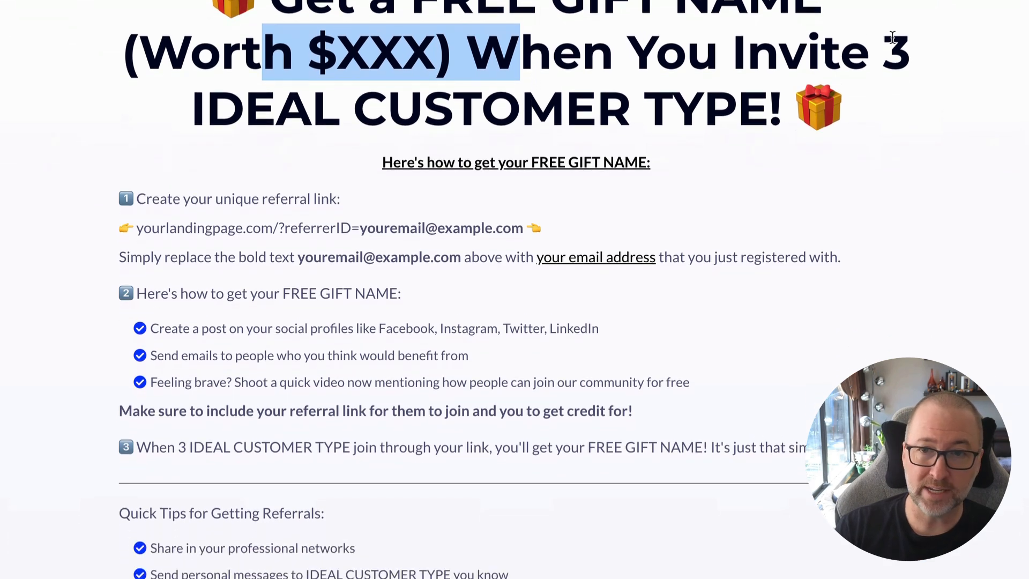
pyautogui.click(882, 56)
pyautogui.moveTo(881, 56); pyautogui.dragTo(794, 105)
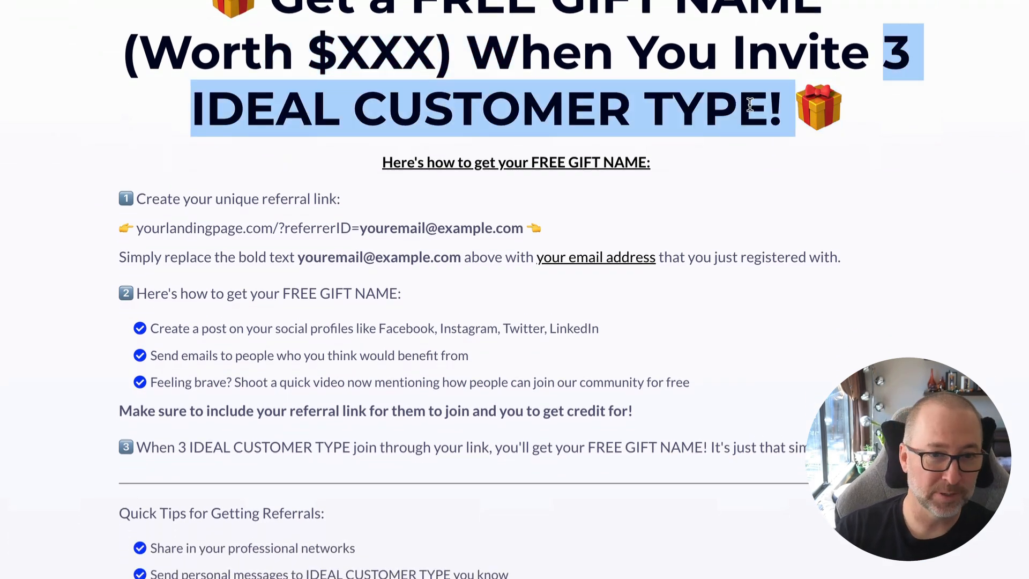
pyautogui.scroll(-2, 750, 104)
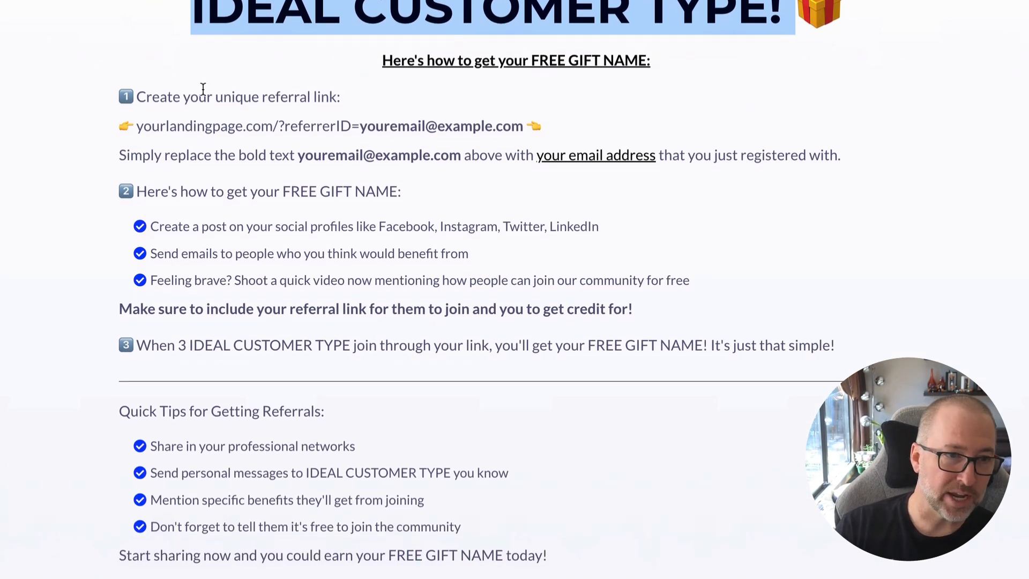
# Highlight the example referral link with its ?referrerID= part under "Create your unique referral link" and review the instructions below.
pyautogui.click(138, 100)
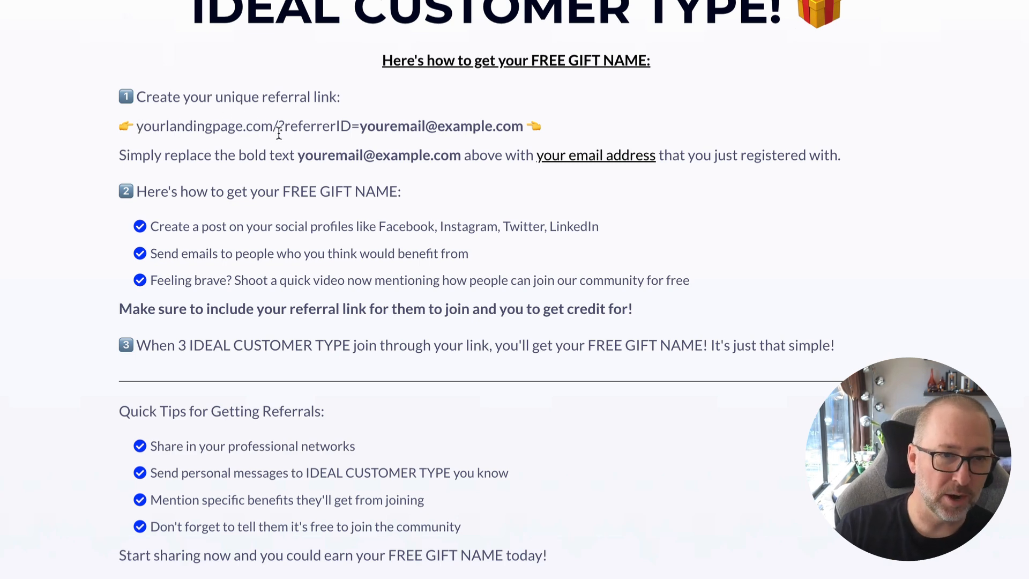
pyautogui.moveTo(279, 133); pyautogui.dragTo(524, 134)
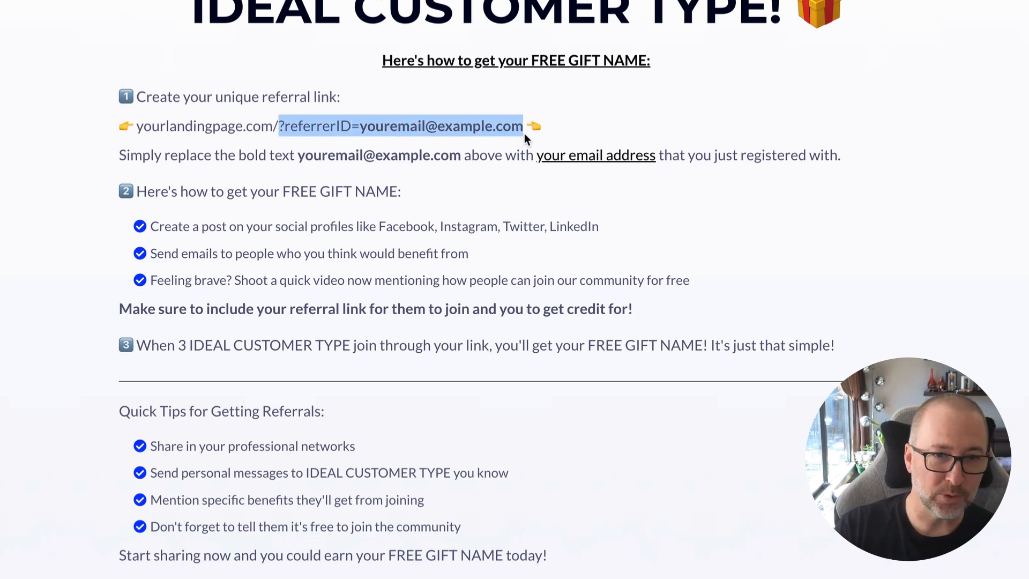
pyautogui.click(296, 186)
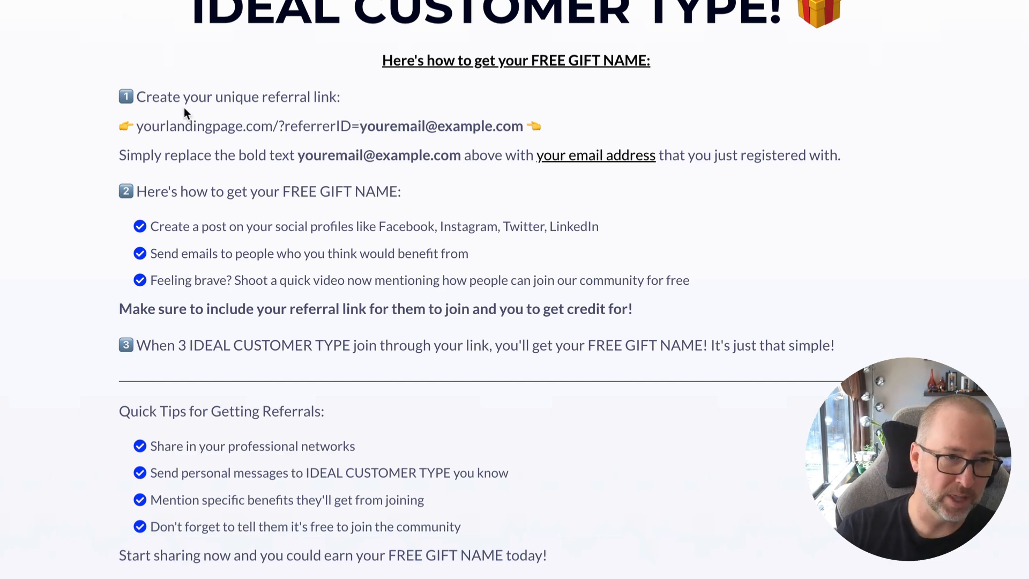
pyautogui.moveTo(137, 126); pyautogui.dragTo(524, 126)
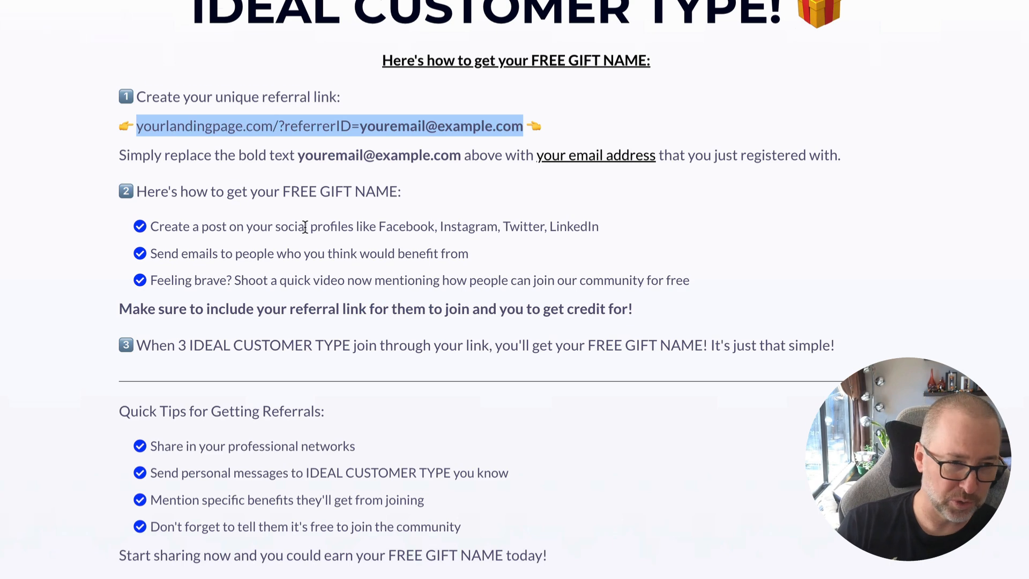
pyautogui.scroll(-1, 304, 227)
pyautogui.scroll(2, 271, 439)
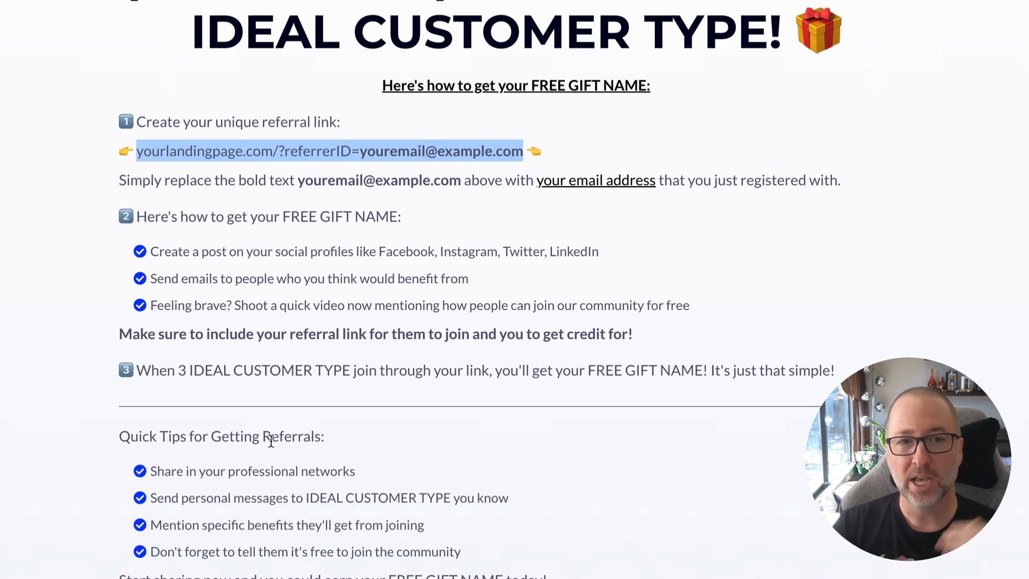
pyautogui.click(319, 147)
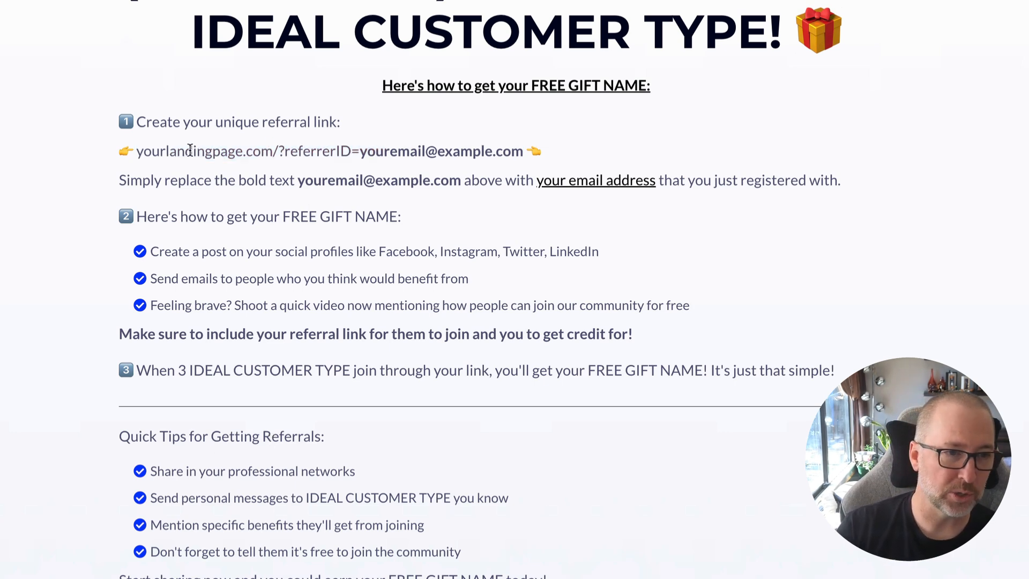
pyautogui.moveTo(141, 151); pyautogui.dragTo(496, 152)
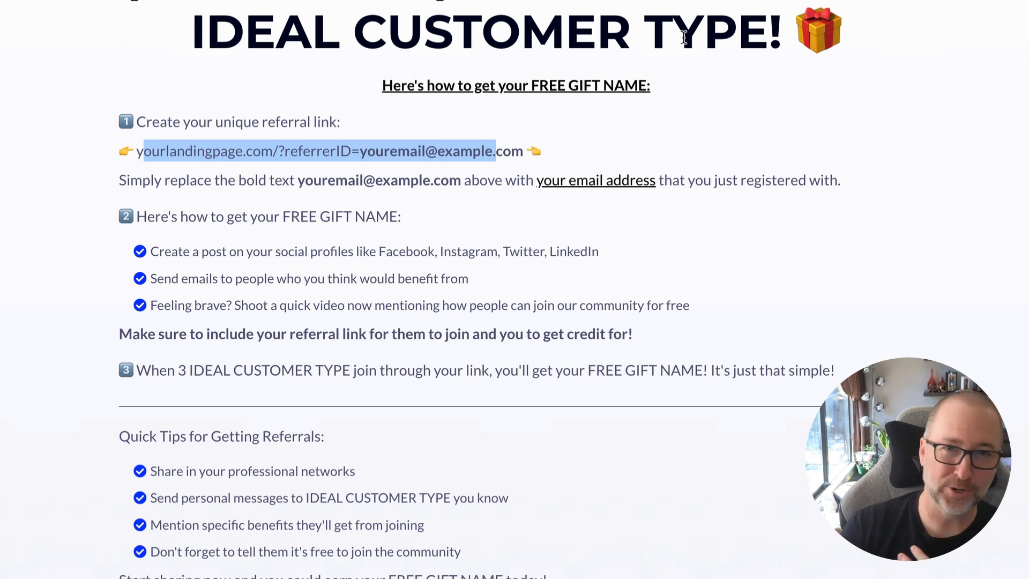
# Open the popup form linked from "your email address" on the Next Steps page and close it again.
pyautogui.click(456, 265)
pyautogui.click(554, 181)
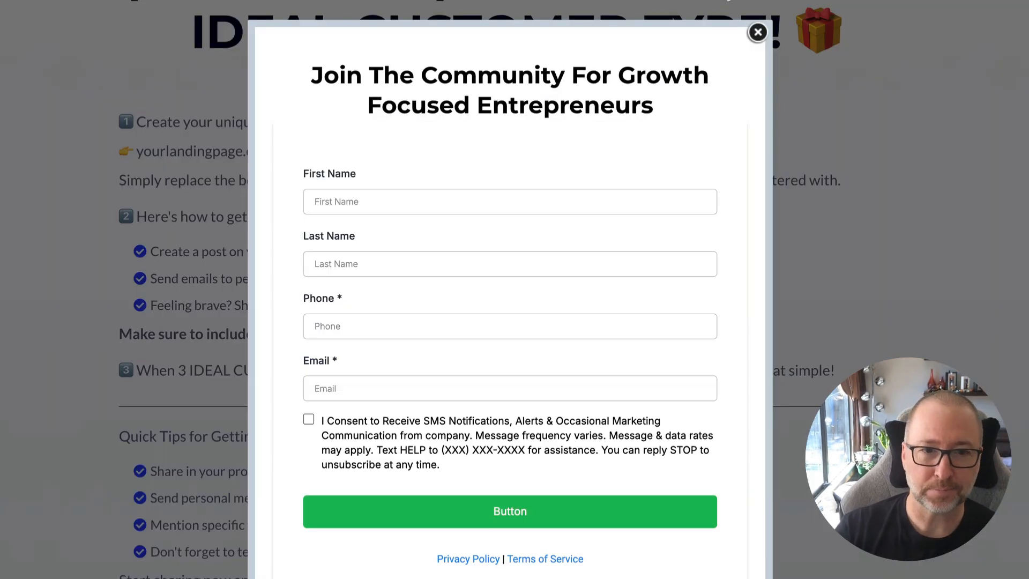
pyautogui.click(758, 33)
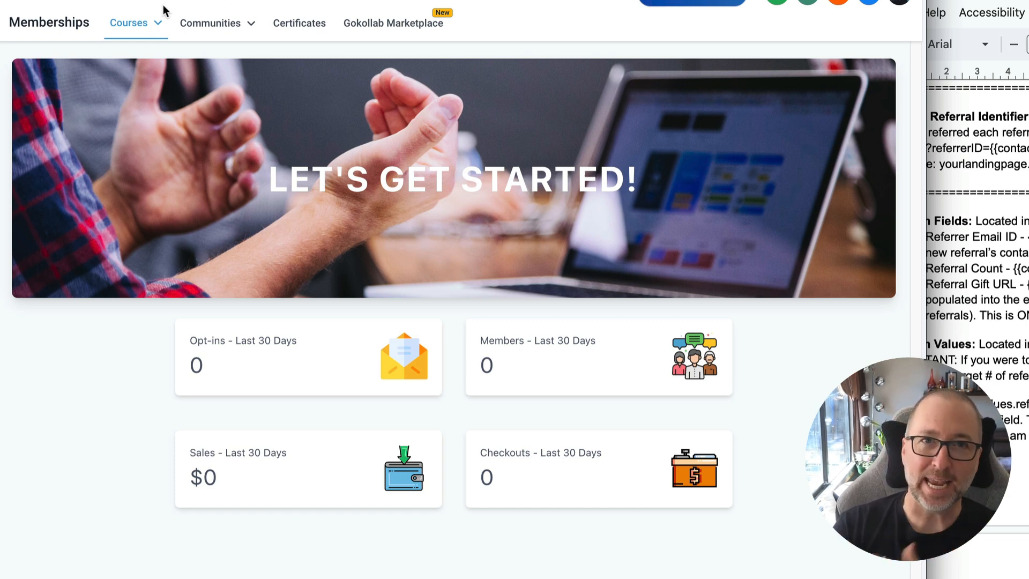
# View the course products list and the course offers, and open the "Referral Gift Course" offer.
pyautogui.click(155, 23)
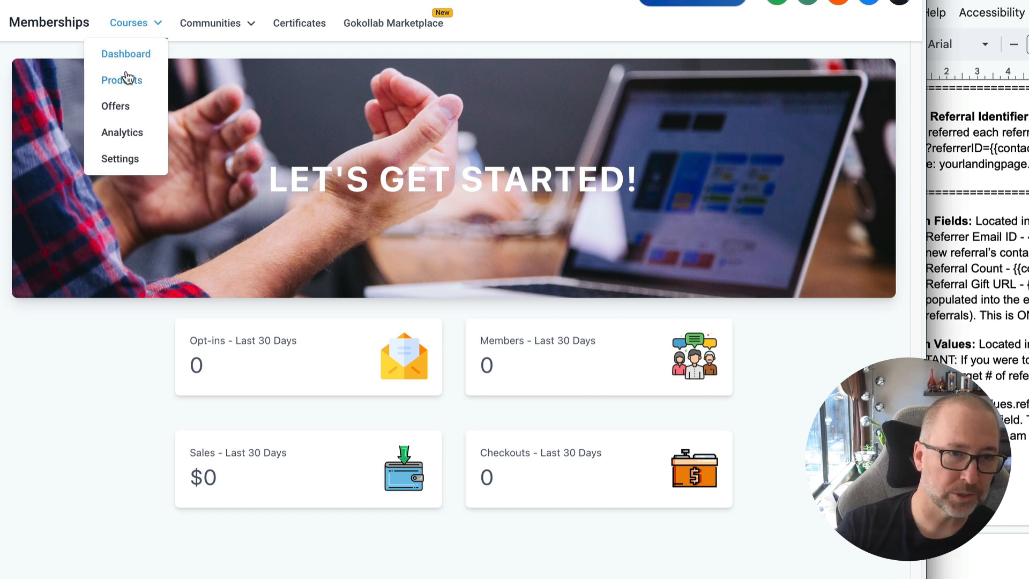
pyautogui.click(129, 79)
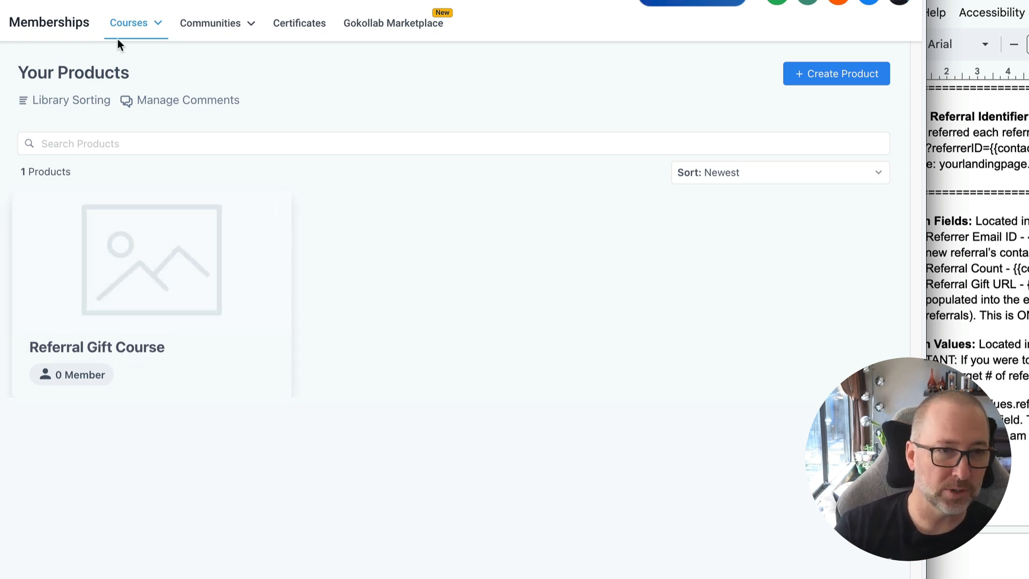
pyautogui.moveTo(123, 33)
pyautogui.click(117, 107)
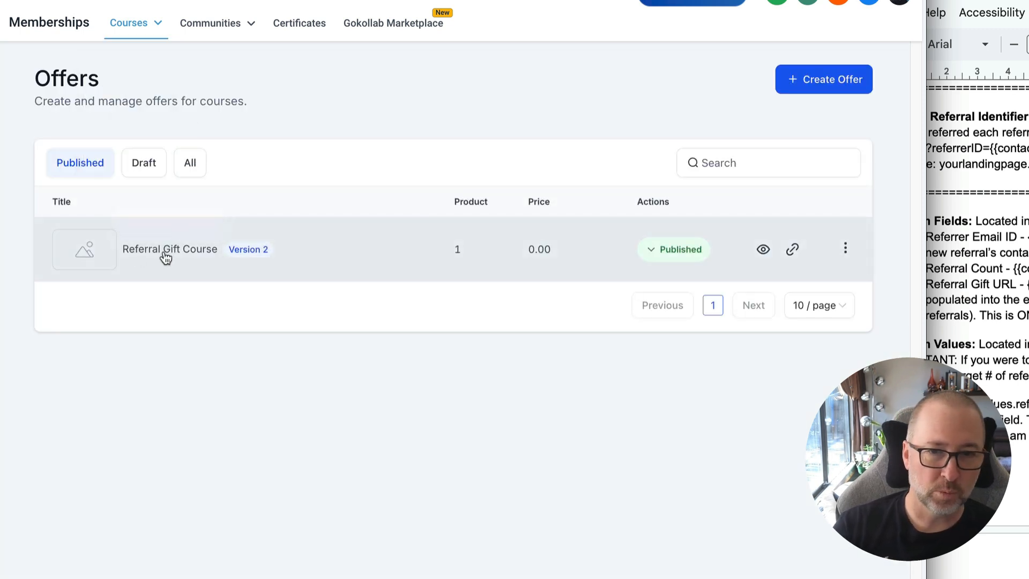
pyautogui.click(163, 251)
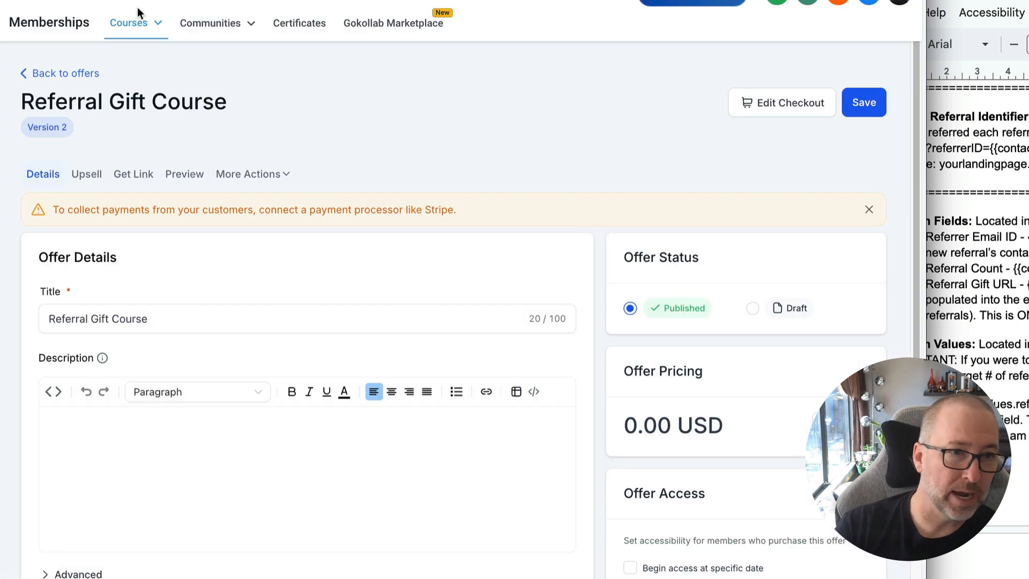
# Go to the community groups and log in to the Free Community to view its channels.
pyautogui.click(147, 21)
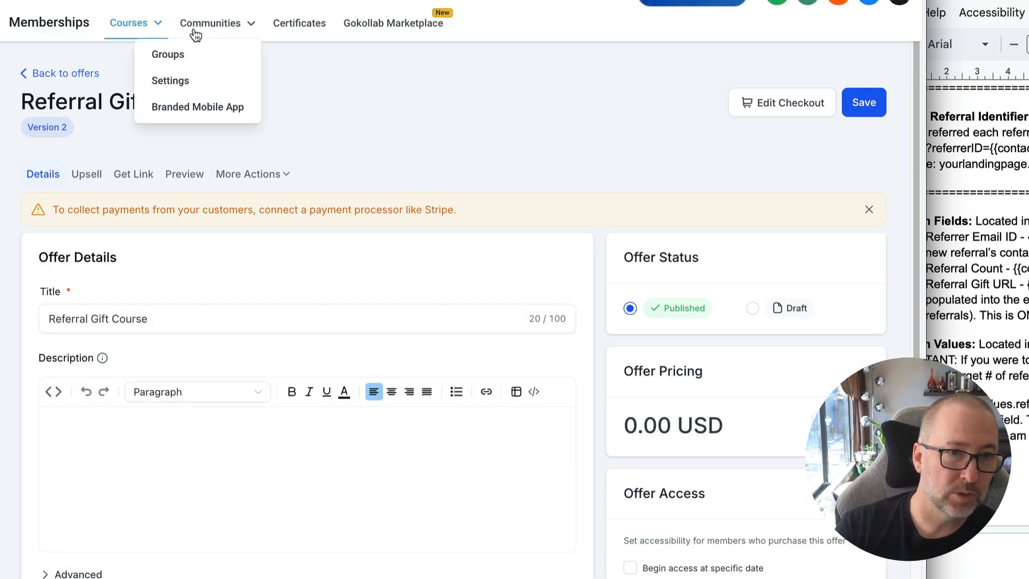
pyautogui.click(180, 62)
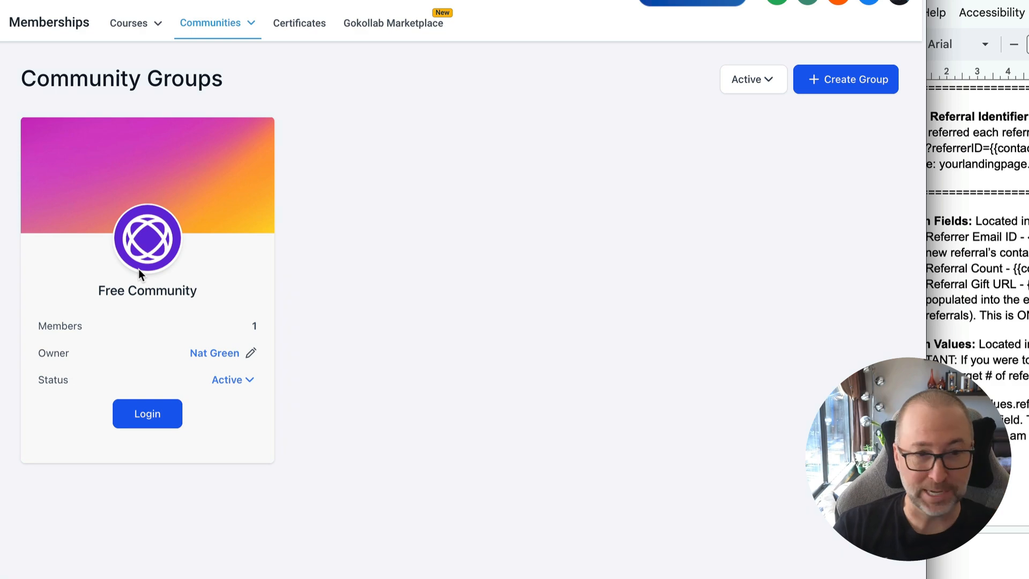
pyautogui.click(141, 411)
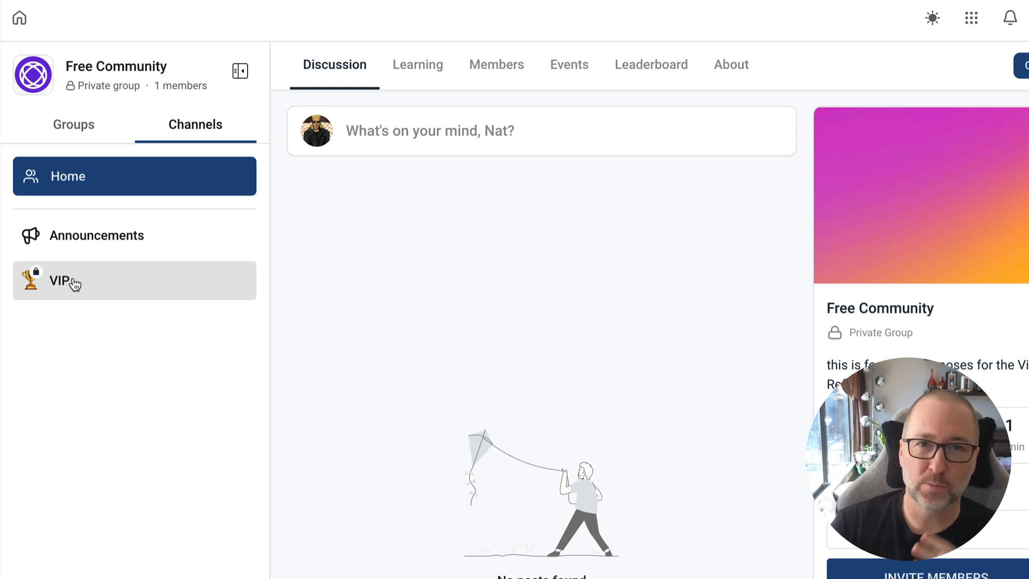
# Consult the snapshot document's required edits, and highlight {{contact.referrer_email_id}} in workflow 1a's "Referred By Referrer" tag action.
pyautogui.click(777, 1)
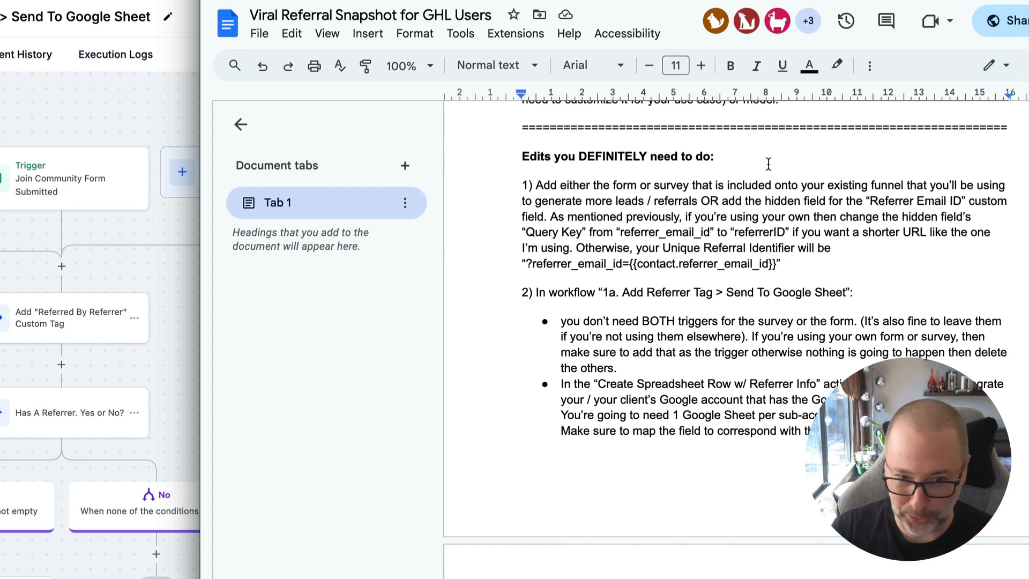
pyautogui.scroll(-2, 768, 163)
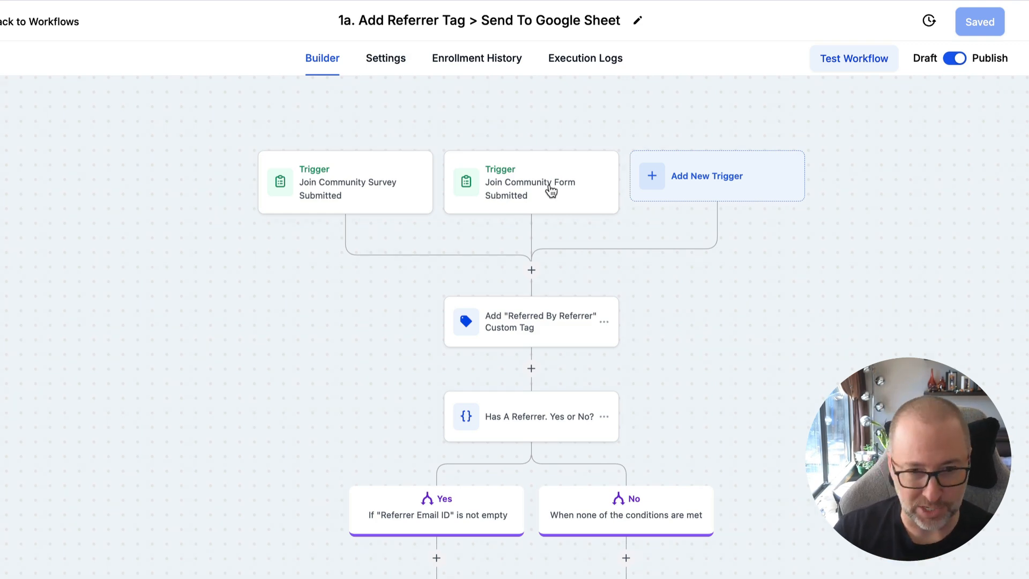
pyautogui.click(536, 328)
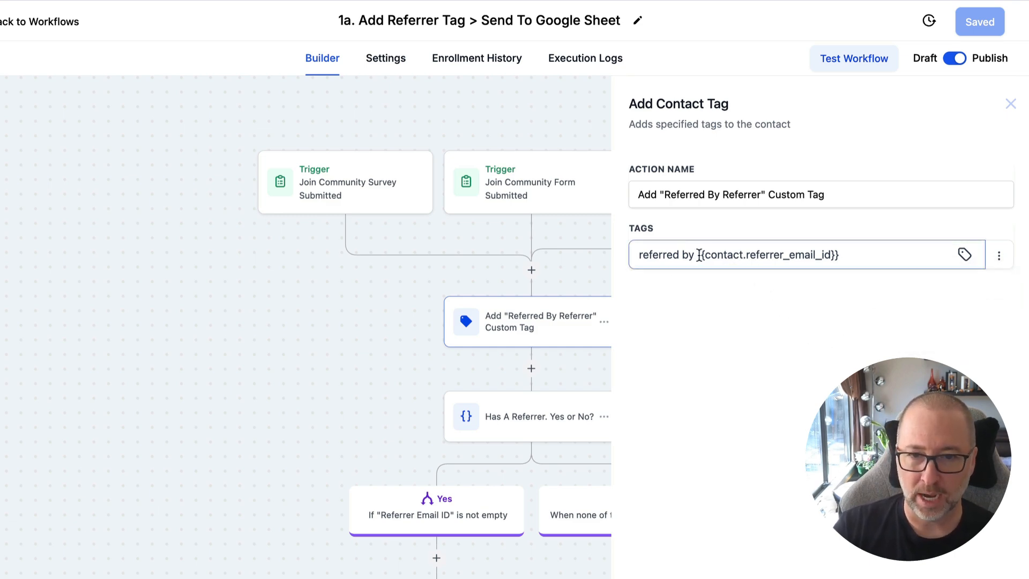
pyautogui.moveTo(697, 255); pyautogui.dragTo(850, 254)
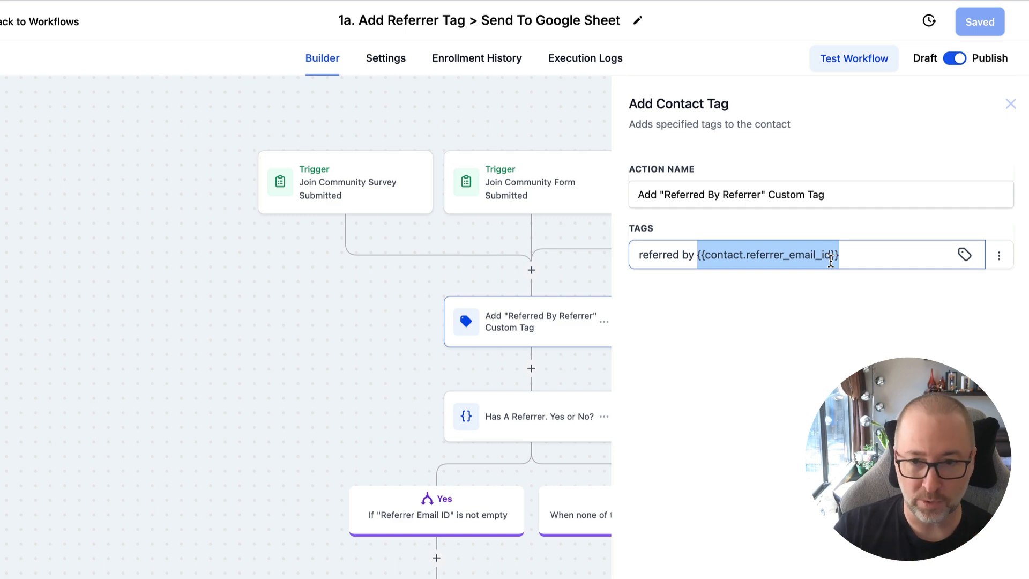
pyautogui.click(879, 575)
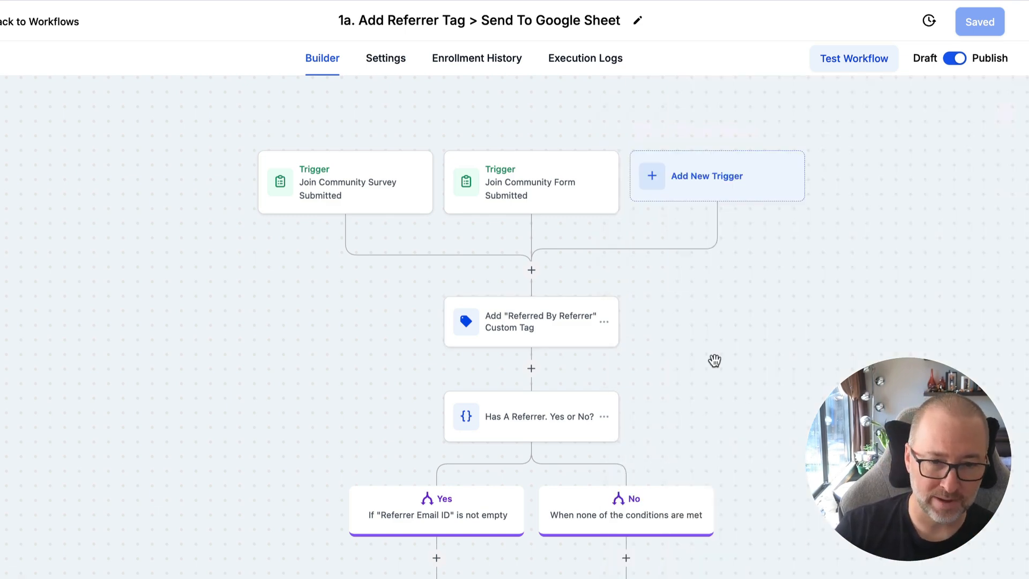
# Review the Create Spreadsheet Row w/ Referrer Info action's settings and select the entry under Referrer Email ID in the Viral Referral Tracking sheet.
pyautogui.scroll(-2, 714, 360)
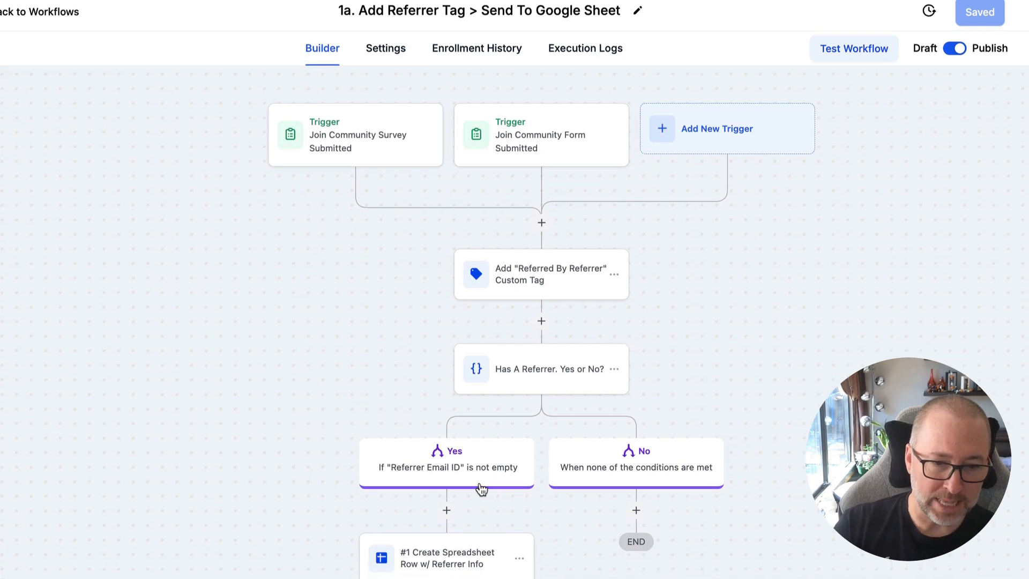
pyautogui.scroll(-1, 508, 418)
pyautogui.click(450, 533)
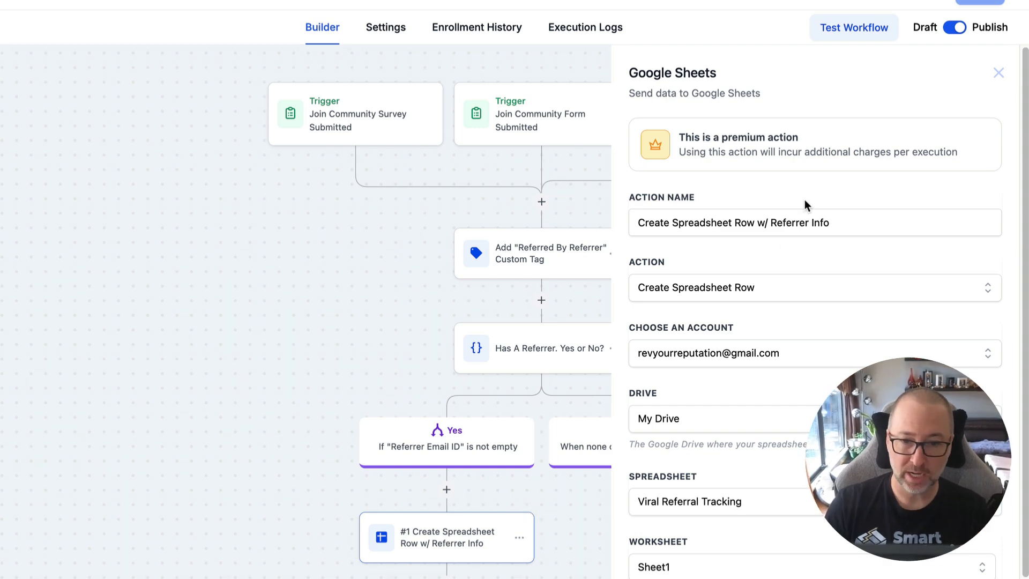
pyautogui.scroll(-3, 805, 199)
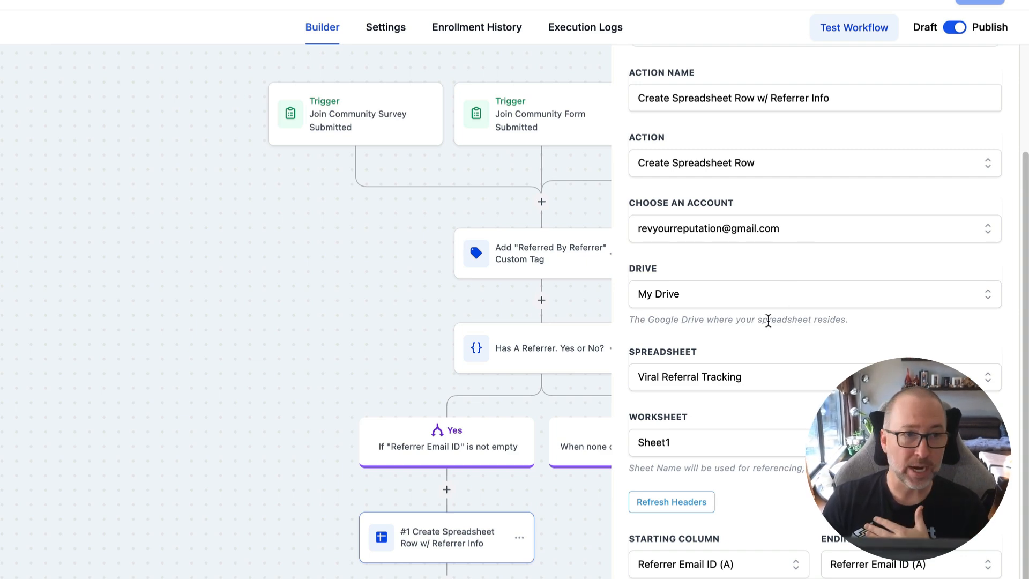
pyautogui.click(251, 217)
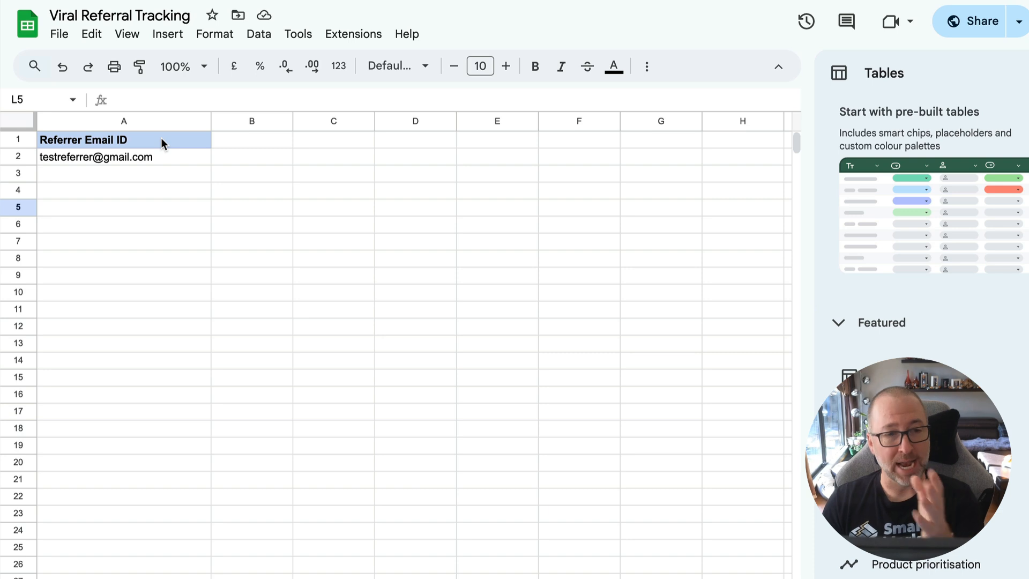
pyautogui.click(143, 157)
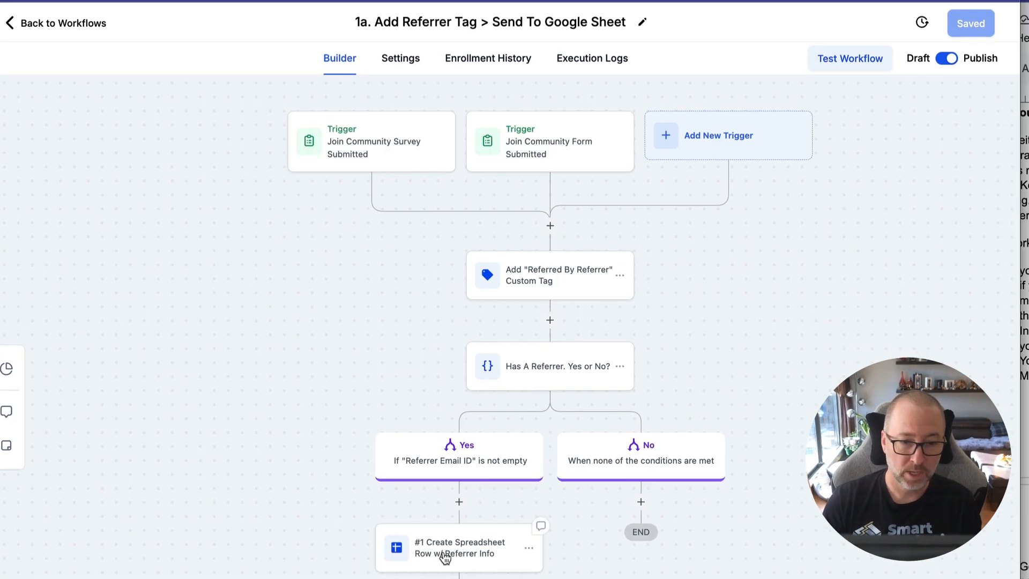
# Reopen the Create Spreadsheet Row w/ Referrer Info action, review its column range and Referrer Email ID mapping, and close it without saving.
pyautogui.click(444, 559)
pyautogui.scroll(-2, 757, 403)
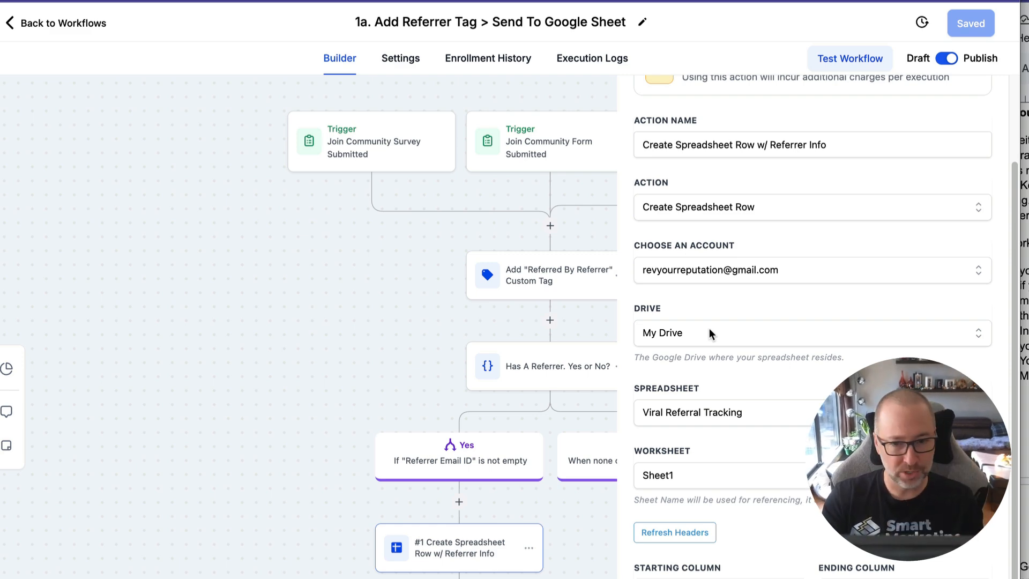
pyautogui.scroll(-1, 709, 328)
pyautogui.scroll(-1, 708, 327)
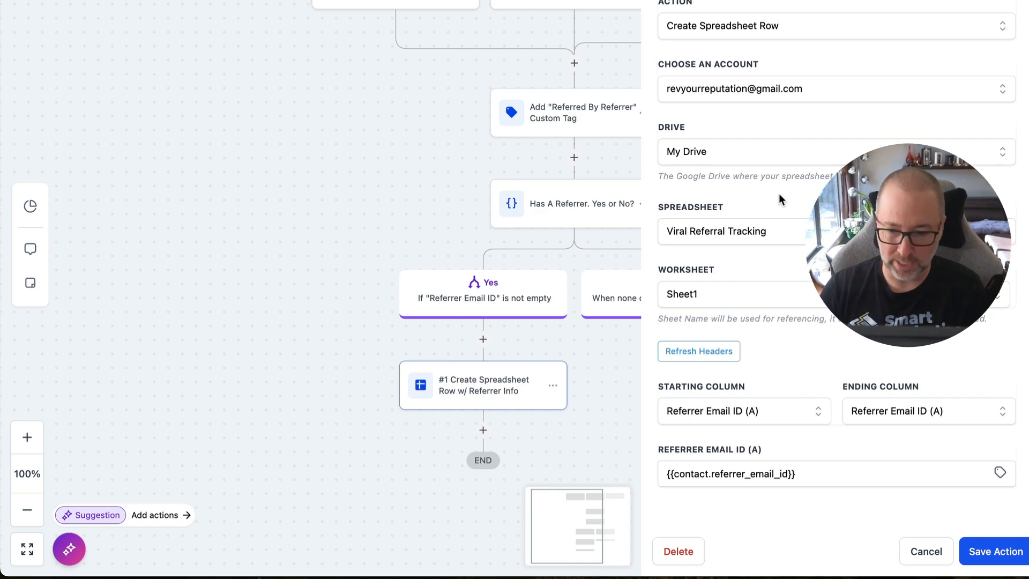
pyautogui.click(922, 551)
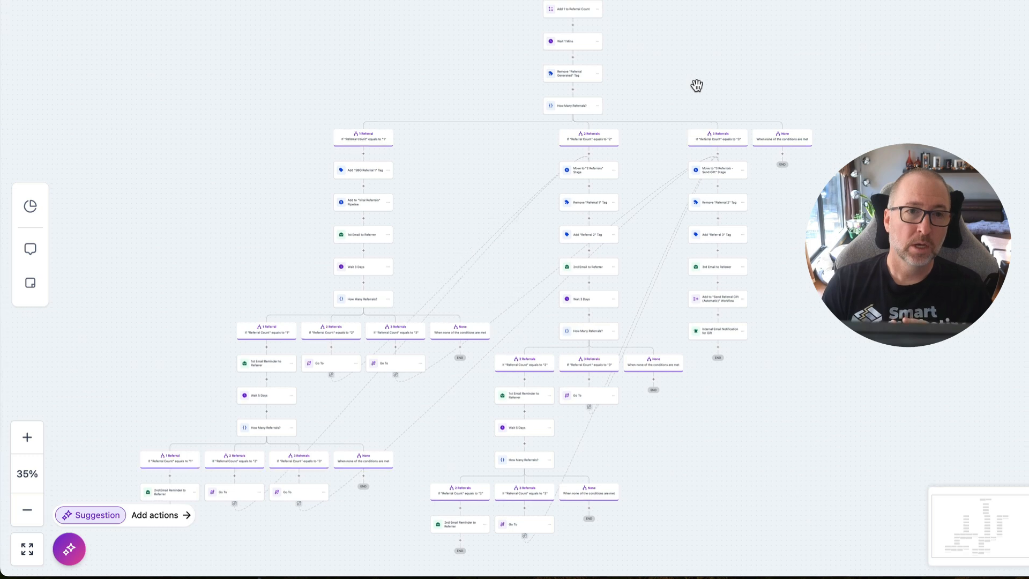
# Look over the referral count workflow's branches for 1, 2 and 3 referrals and consult the snapshot document's instructions for it.
pyautogui.hscroll(-3, 696, 86)
pyautogui.scroll(1, 697, 86)
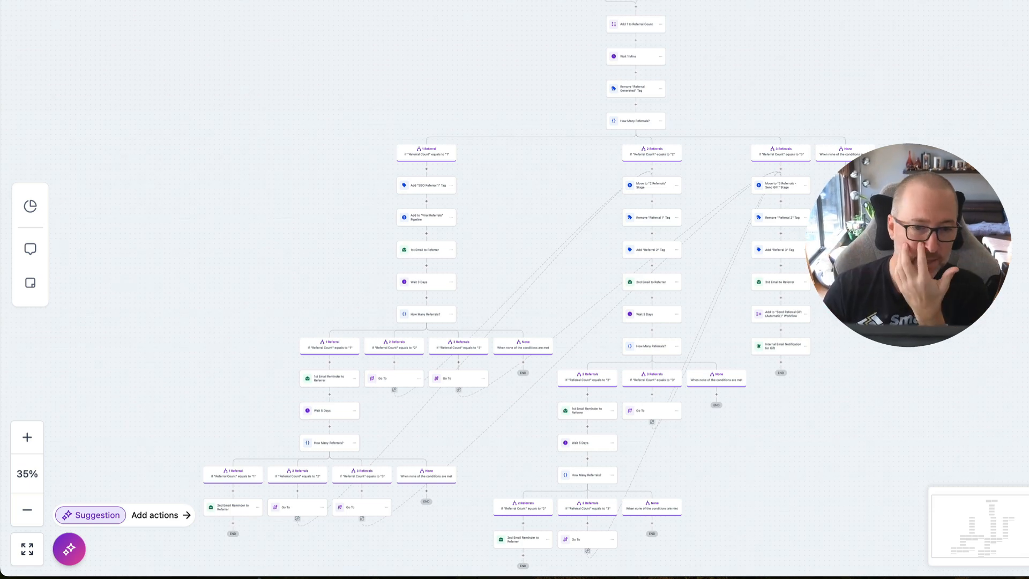
pyautogui.click(1024, 167)
pyautogui.scroll(-1, 1025, 167)
pyautogui.scroll(-5, 1024, 167)
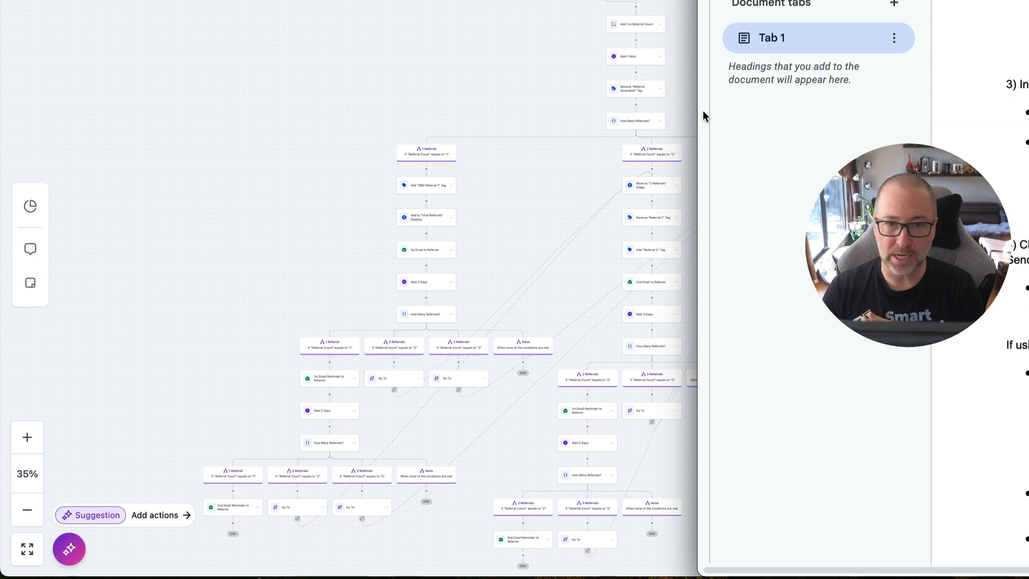
pyautogui.click(506, 90)
pyautogui.scroll(-3, 506, 87)
pyautogui.scroll(-2, 505, 87)
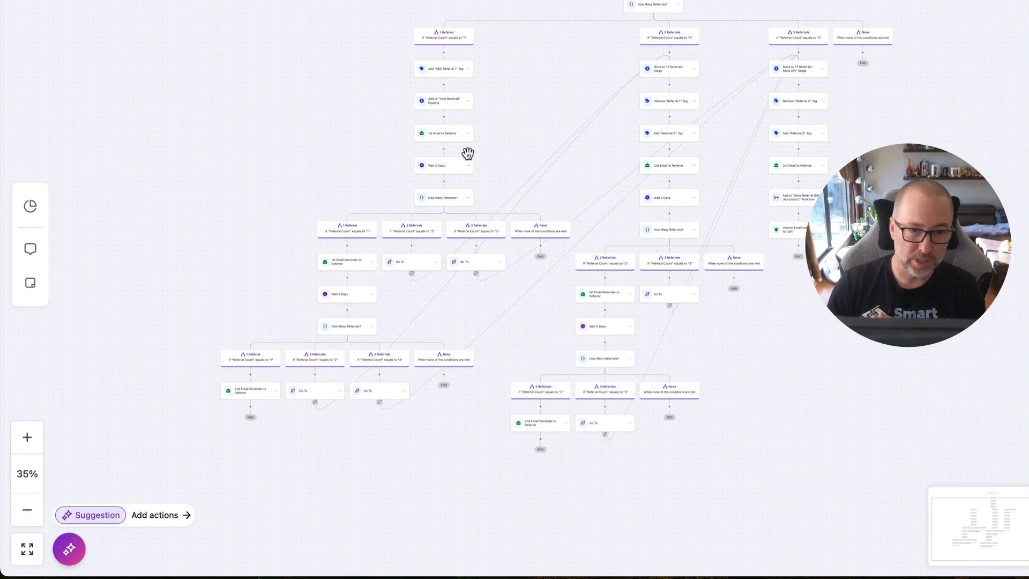
# Open the "1st Email to Referrer" action, review its subject and message, and highlight the YOUR_COMMUNITY_NAME placeholder.
pyautogui.click(442, 132)
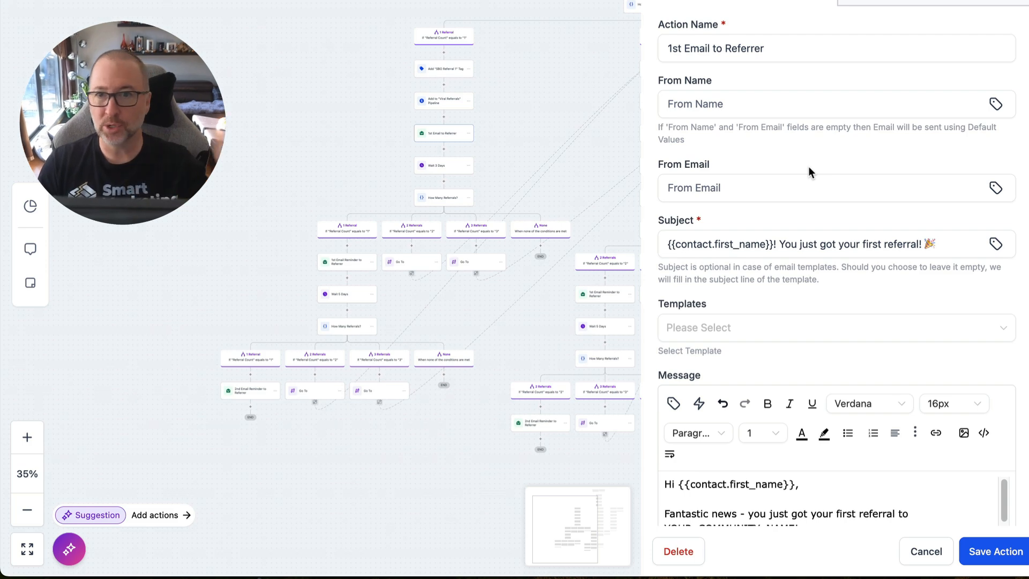
pyautogui.scroll(-2, 798, 157)
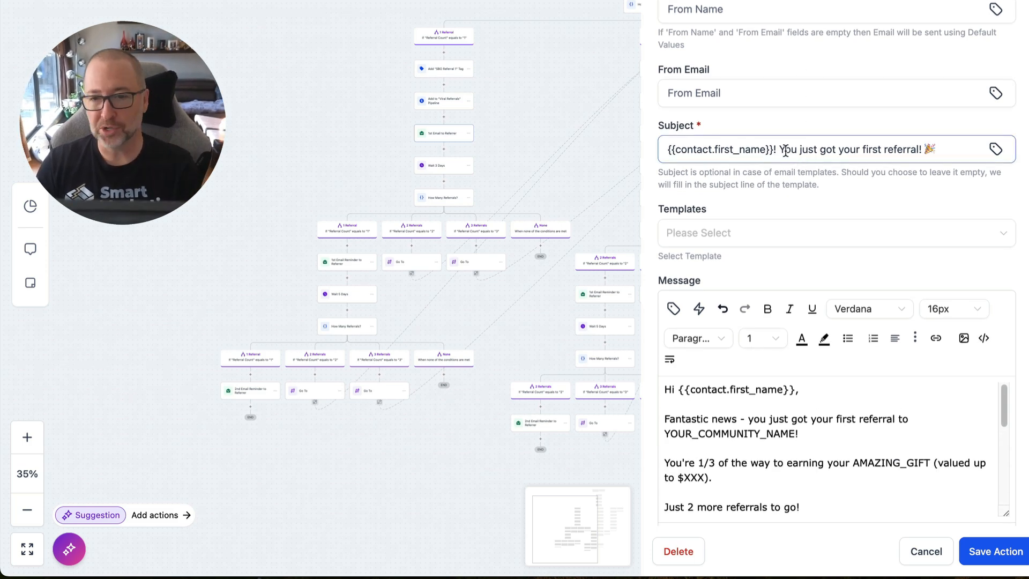
pyautogui.scroll(-2, 785, 152)
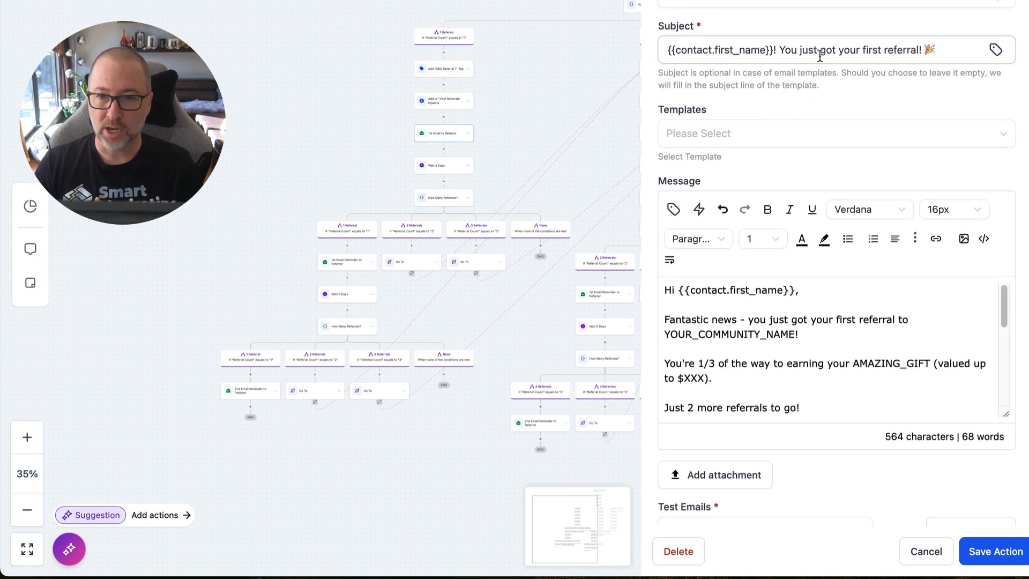
pyautogui.scroll(-1, 927, 46)
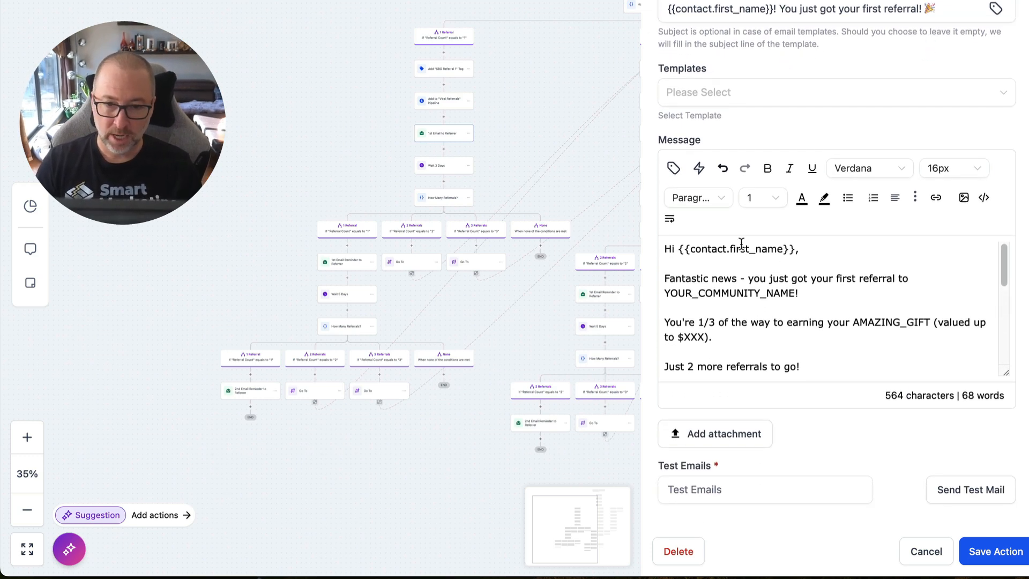
pyautogui.scroll(-2, 872, 246)
pyautogui.scroll(1, 868, 247)
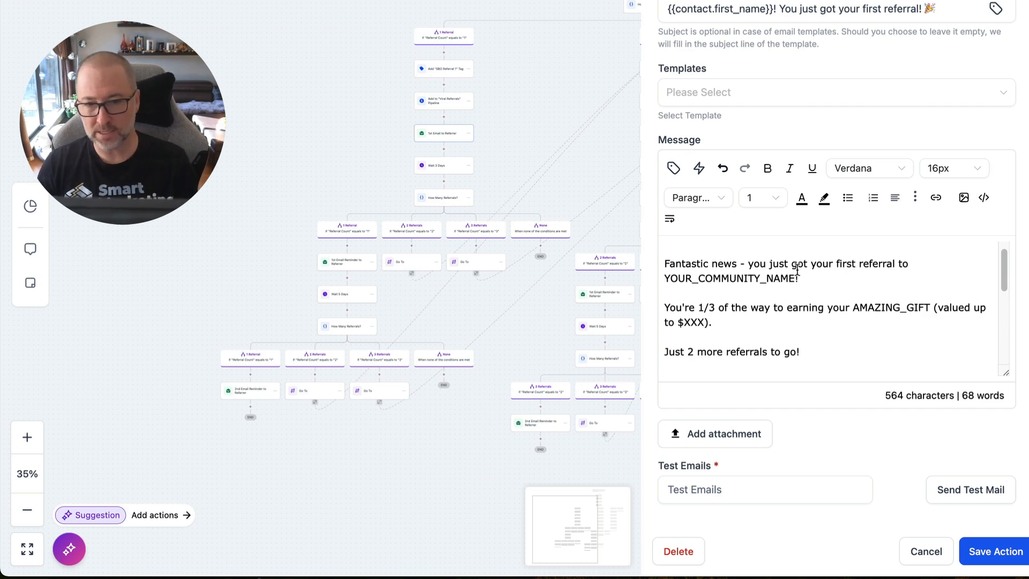
pyautogui.moveTo(665, 278); pyautogui.dragTo(785, 275)
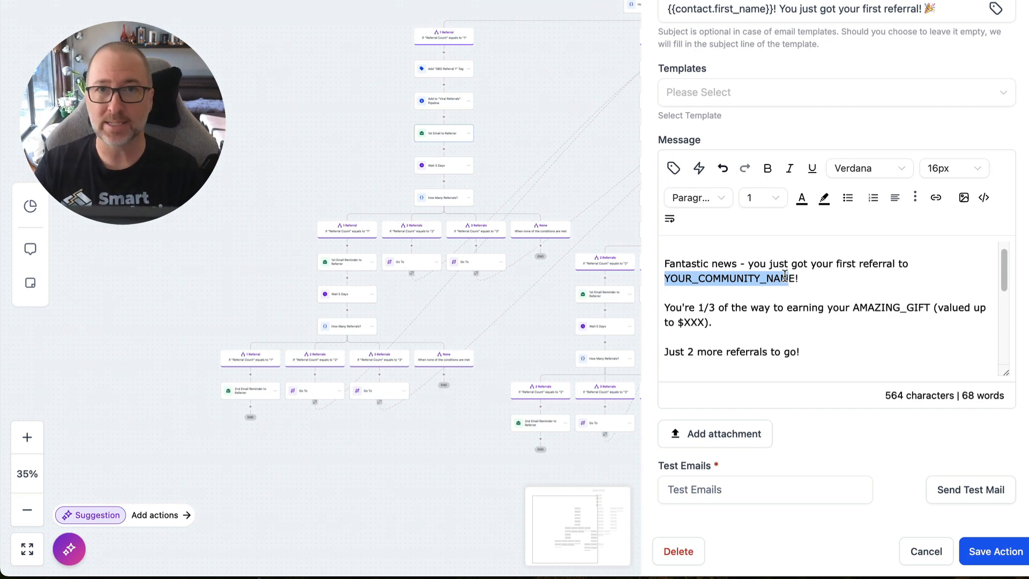
# Highlight the IDEAL_CUSTOMER_TYPE placeholder in the first referral email and review its gift, referral link, benefit and signature placeholders.
pyautogui.scroll(-2, 785, 275)
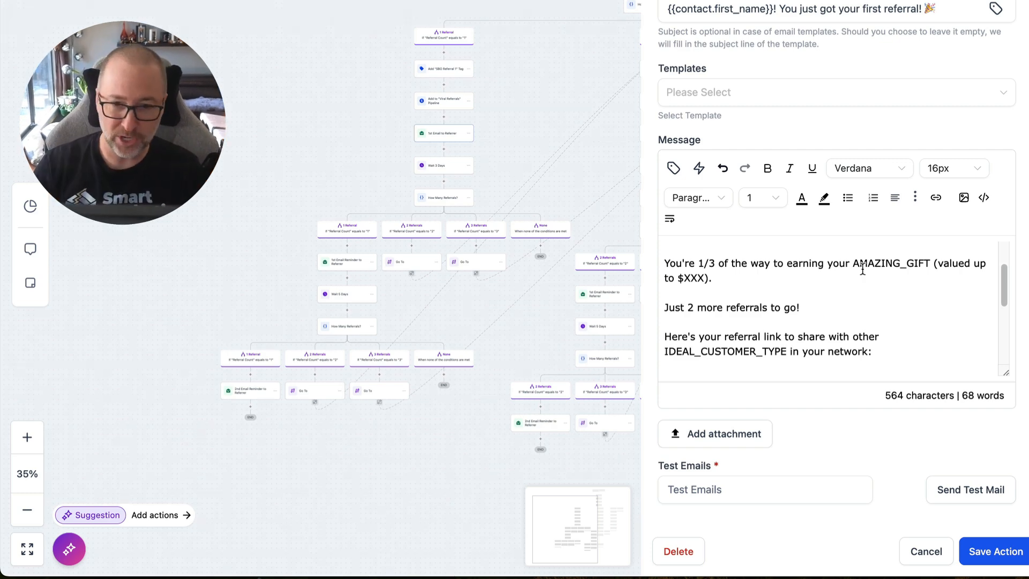
pyautogui.scroll(-2, 862, 270)
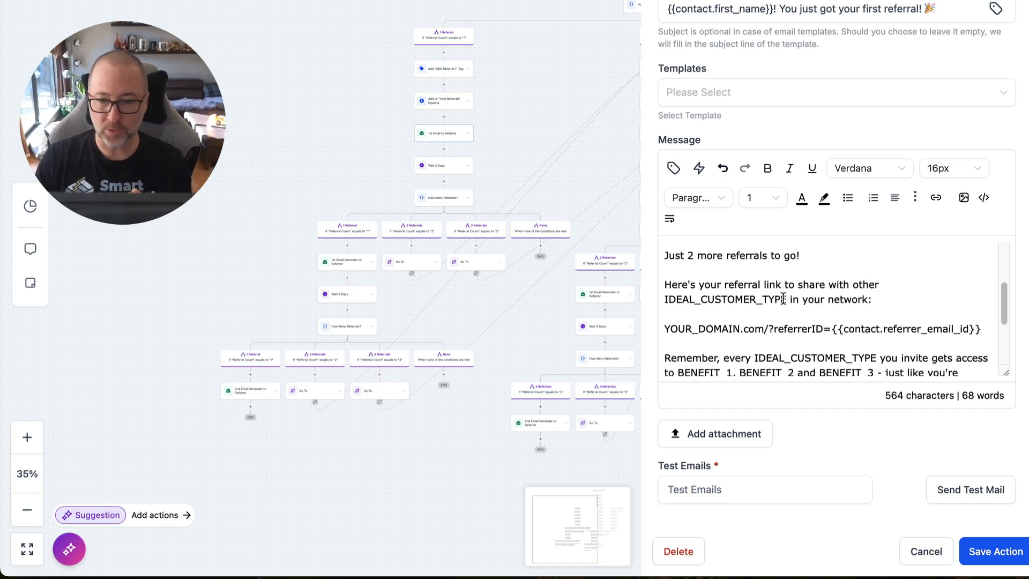
pyautogui.moveTo(665, 299); pyautogui.dragTo(792, 300)
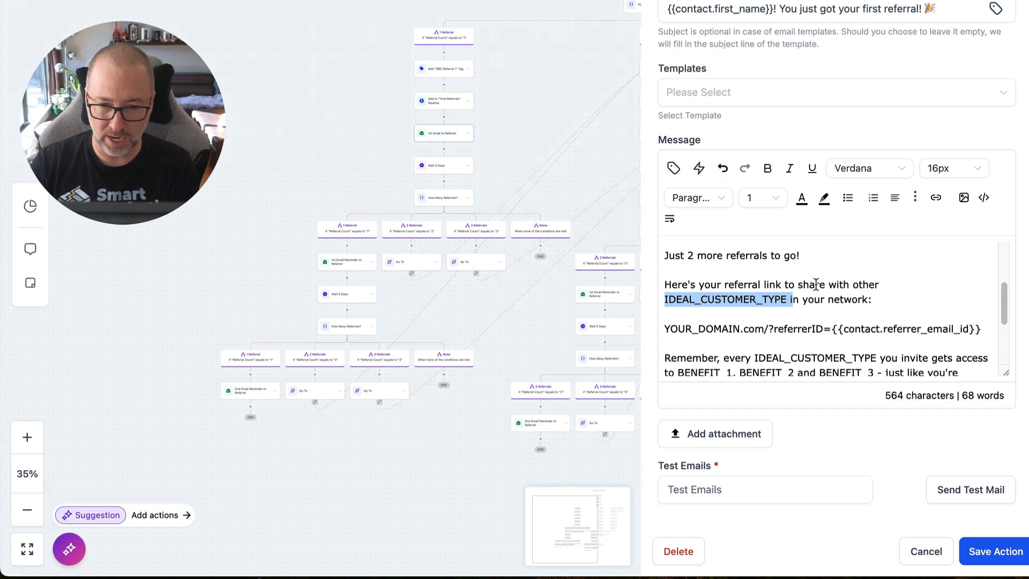
pyautogui.scroll(-2, 769, 284)
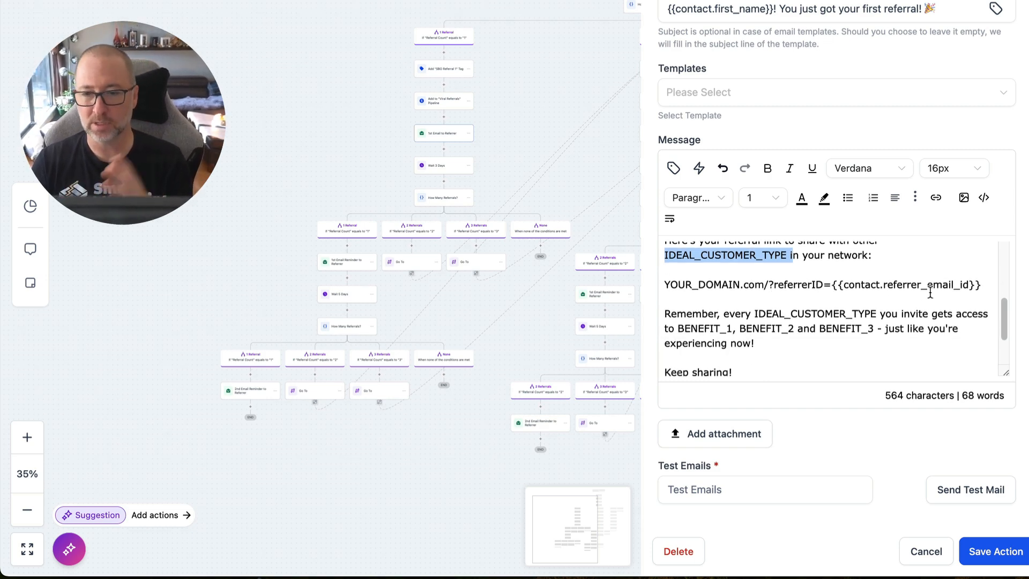
pyautogui.scroll(-1, 930, 292)
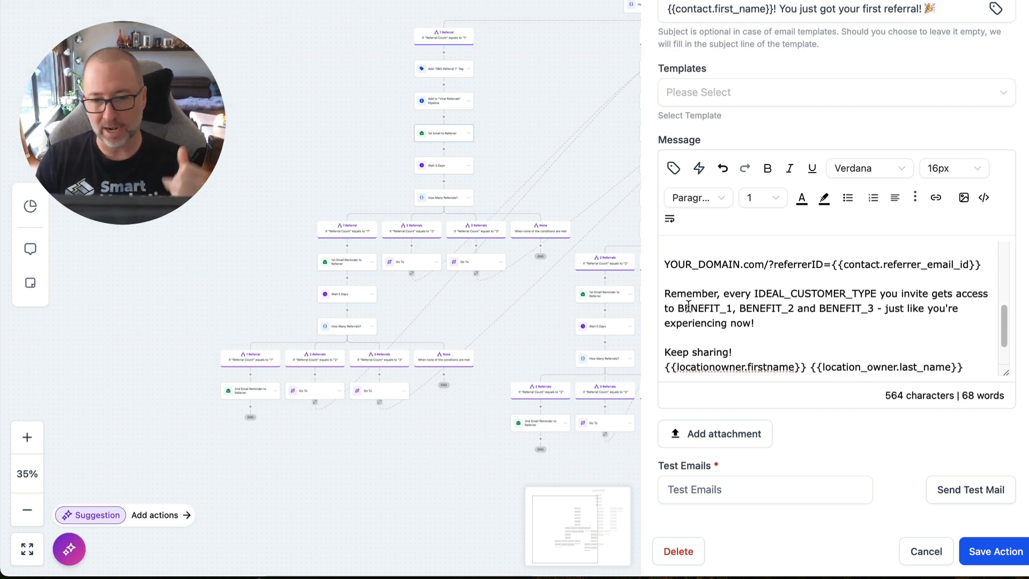
pyautogui.scroll(-2, 929, 309)
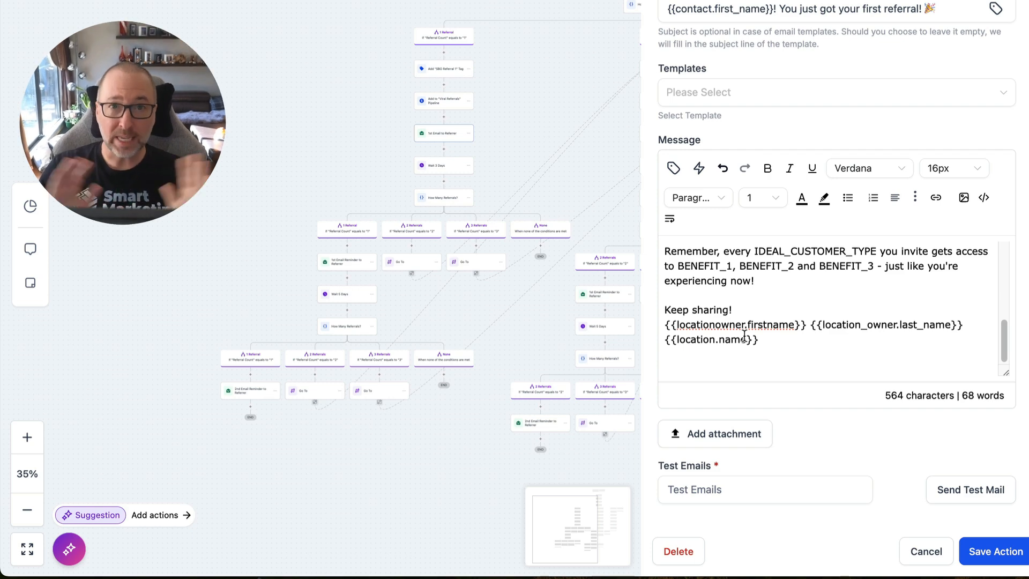
# Close the first referral email without saving and examine the 2 Referrals and 3 Referrals branches of the referral count workflow.
pyautogui.scroll(2, 744, 335)
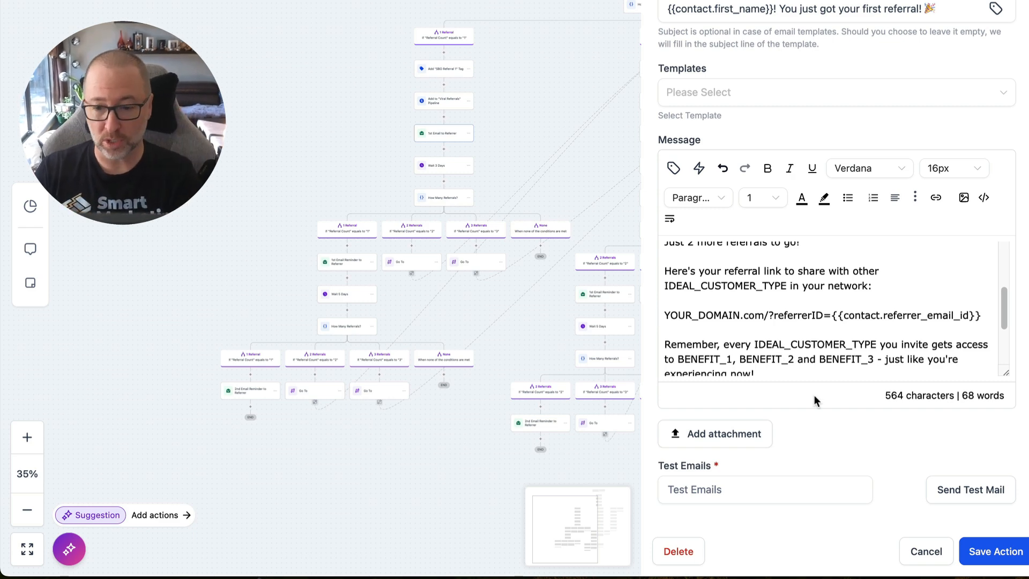
pyautogui.click(926, 552)
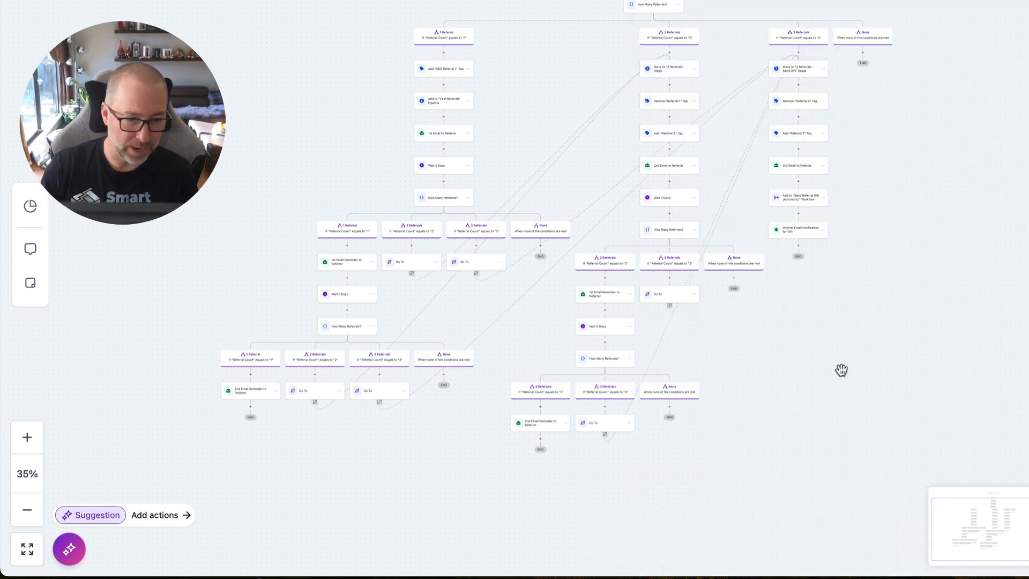
pyautogui.scroll(5, 606, 282)
pyautogui.scroll(5, 607, 284)
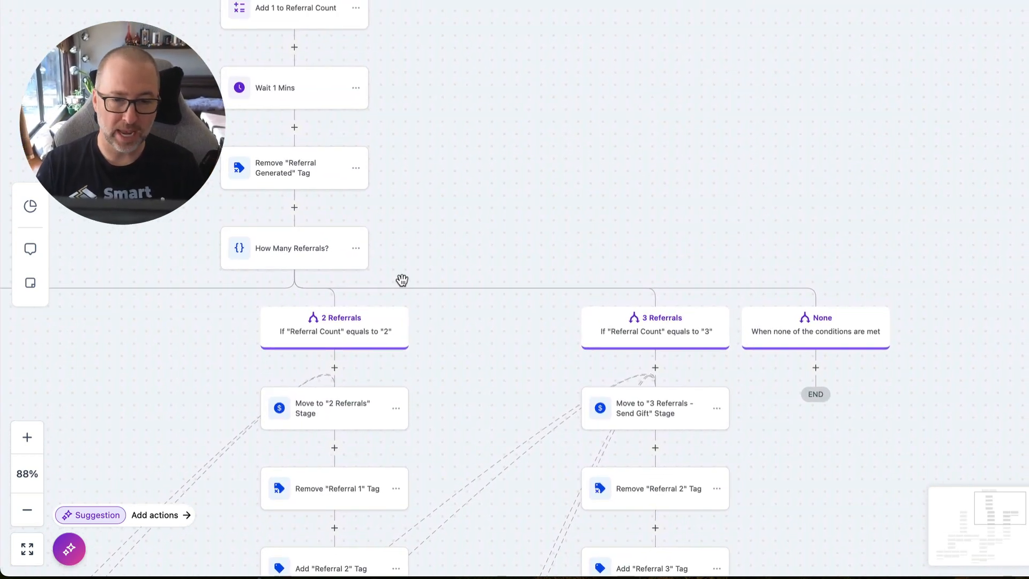
pyautogui.scroll(-5, 634, 299)
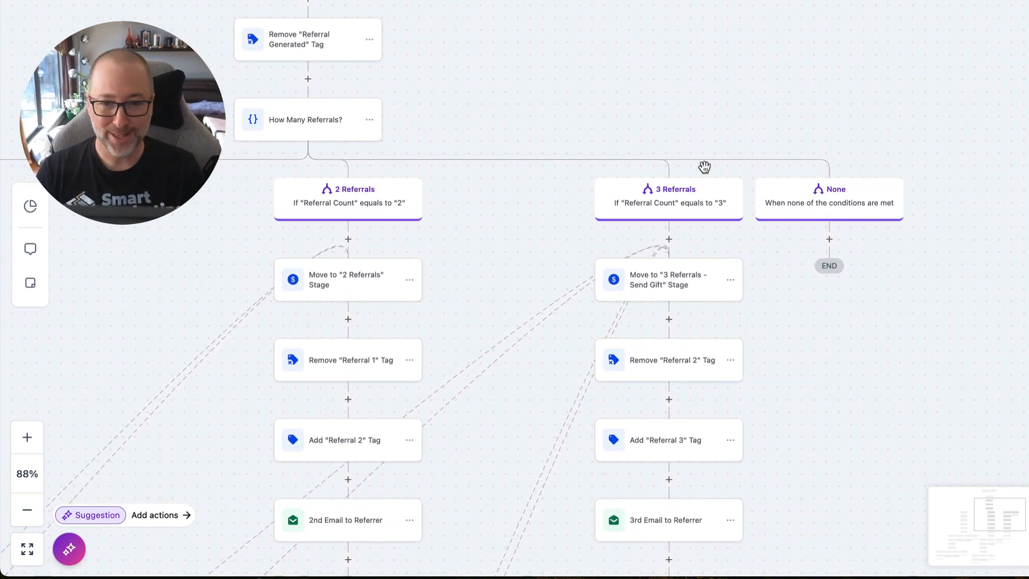
pyautogui.scroll(-5, 705, 168)
pyautogui.scroll(-10, 704, 167)
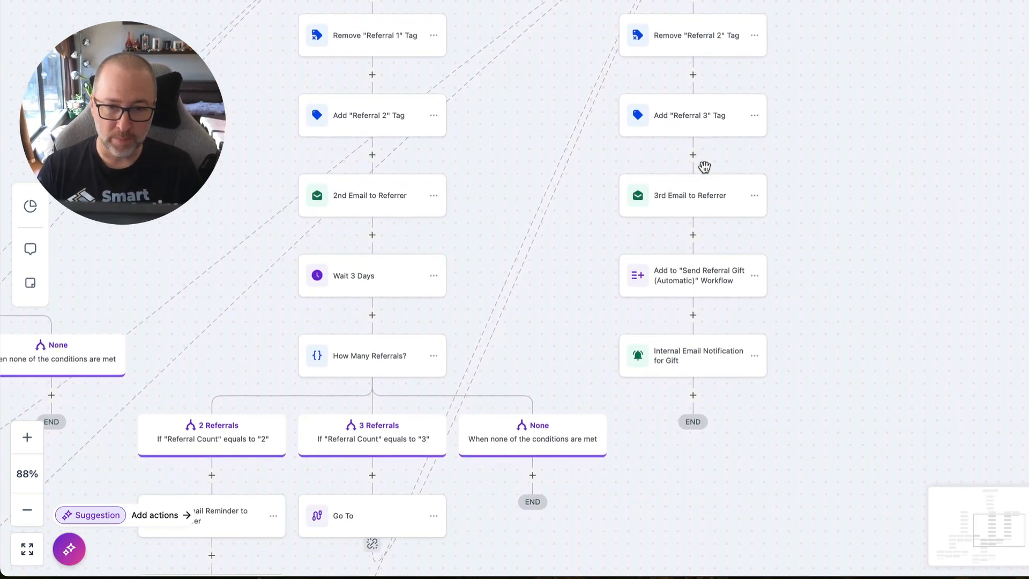
pyautogui.scroll(1, 712, 152)
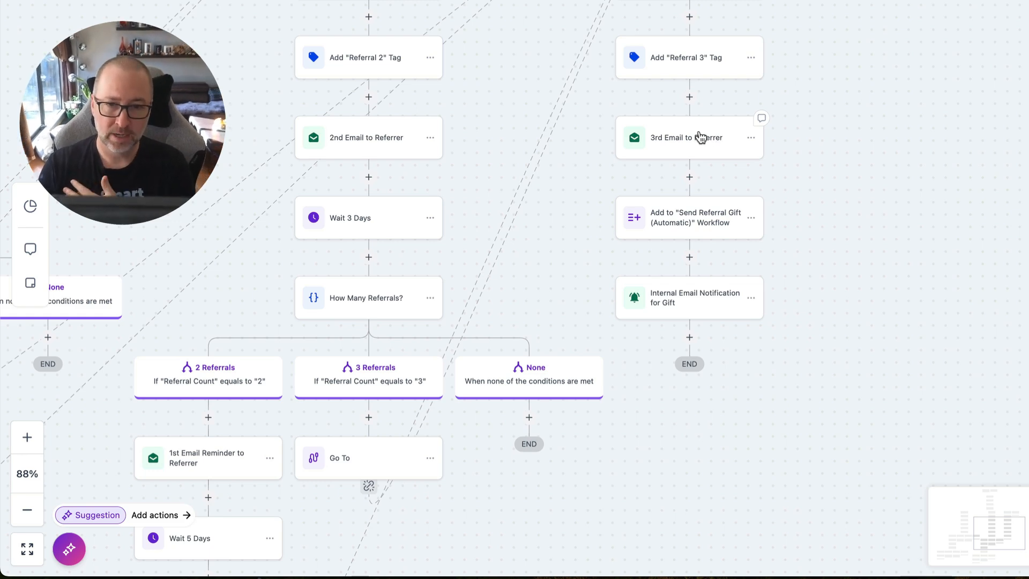
# Open the "3rd Email to Referrer" action, review its message and placeholders, and close it without saving.
pyautogui.click(701, 137)
pyautogui.scroll(-5, 814, 215)
pyautogui.scroll(-6, 803, 266)
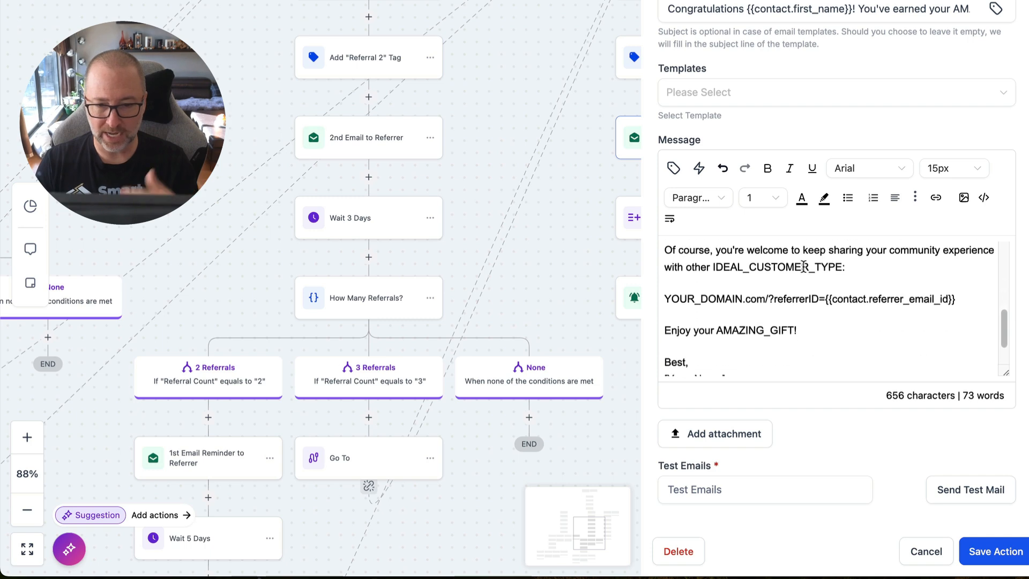
pyautogui.scroll(-2, 803, 266)
pyautogui.scroll(2, 803, 267)
pyautogui.scroll(-2, 852, 306)
pyautogui.click(926, 549)
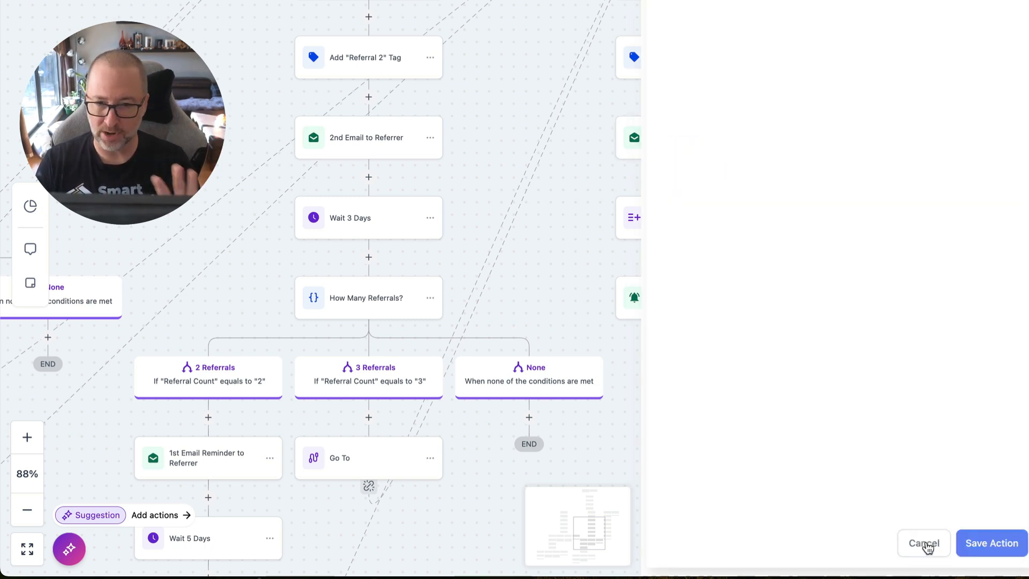
# Check which workflow the "Add to Send Referral Gift (Automatic)" action targets, then view its Delete option without removing the action.
pyautogui.click(686, 224)
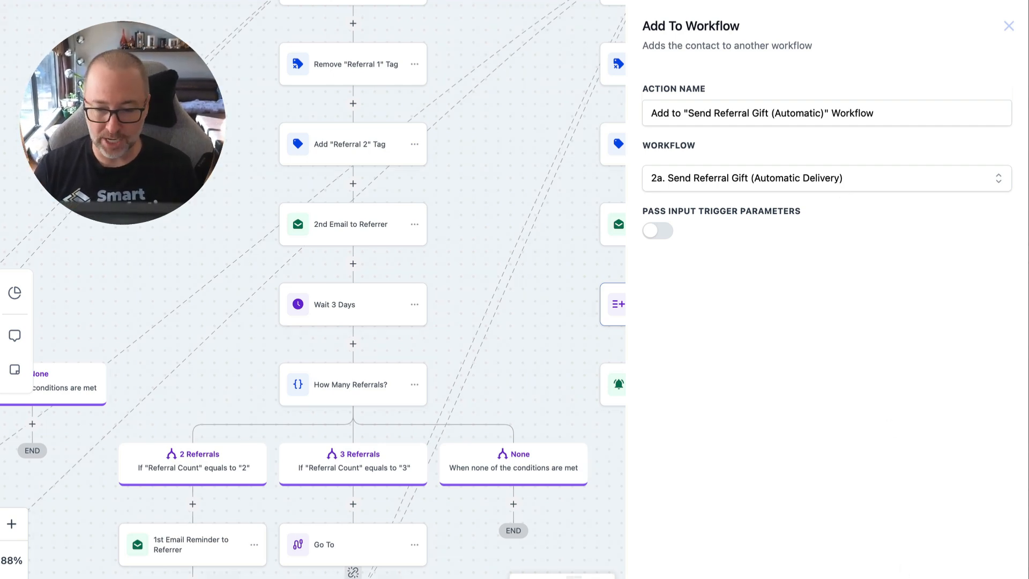
pyautogui.click(906, 577)
pyautogui.click(738, 310)
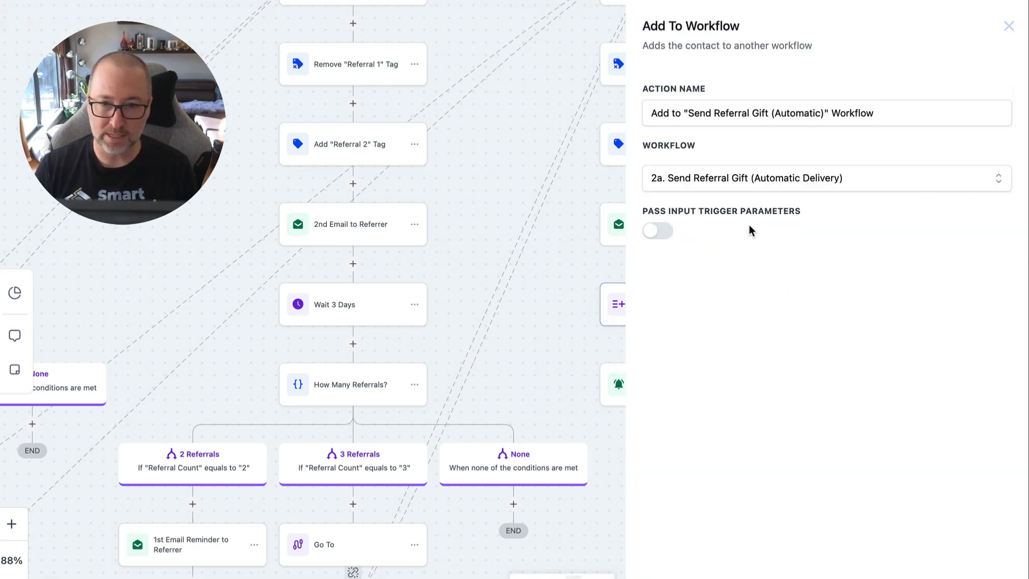
pyautogui.click(576, 203)
pyautogui.click(736, 305)
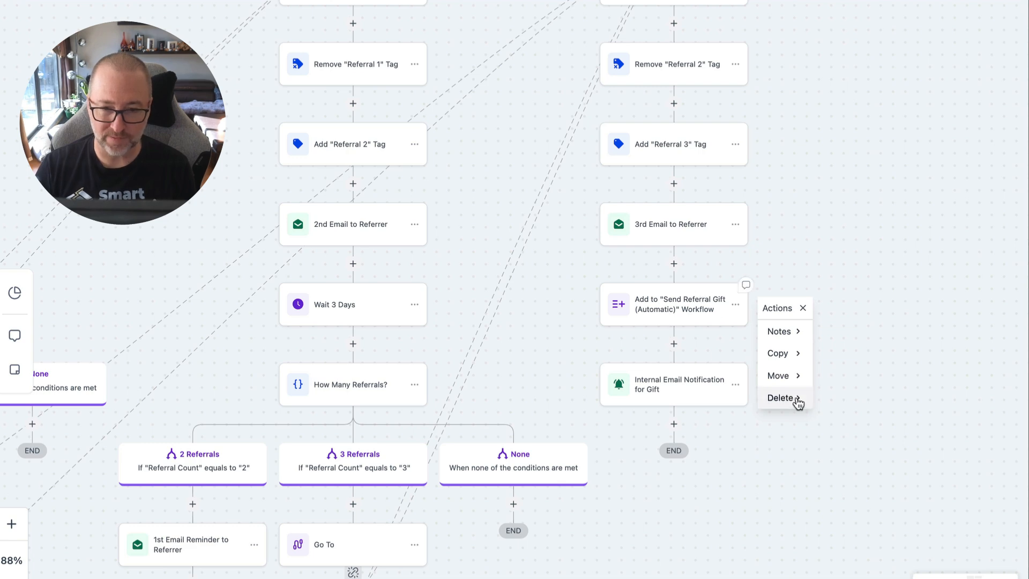
pyautogui.click(920, 344)
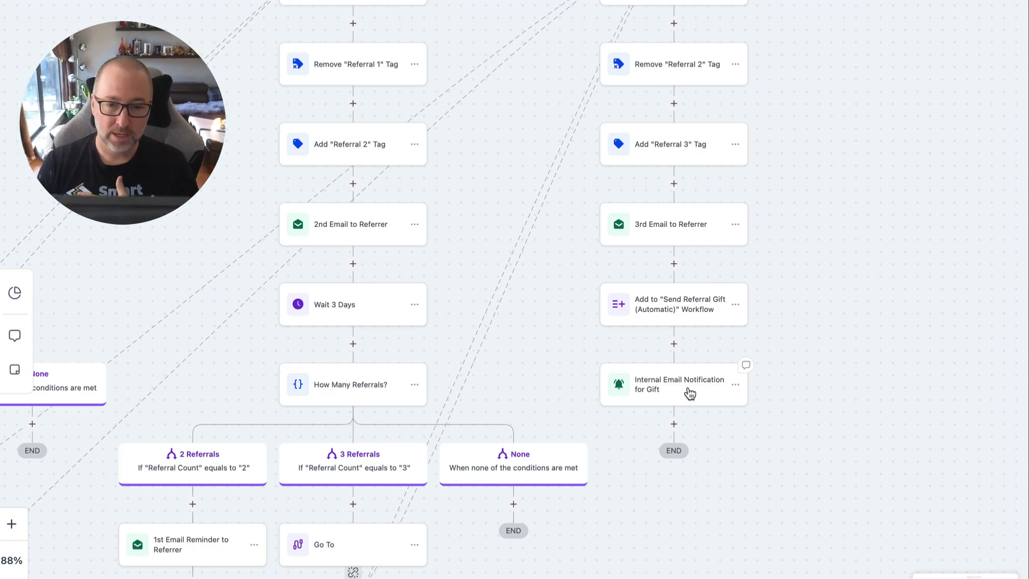
# Open the "Internal Email Notification for Gift" action and review its sender, user type and To Custom Email settings.
pyautogui.click(685, 394)
pyautogui.scroll(-4, 824, 347)
pyautogui.scroll(-2, 824, 347)
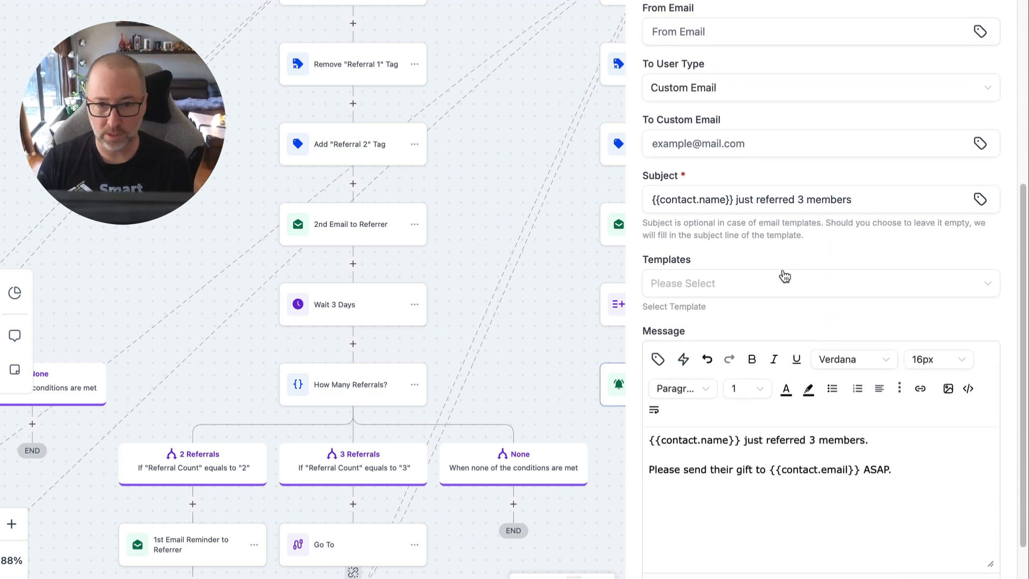
pyautogui.scroll(2, 783, 275)
pyautogui.click(699, 229)
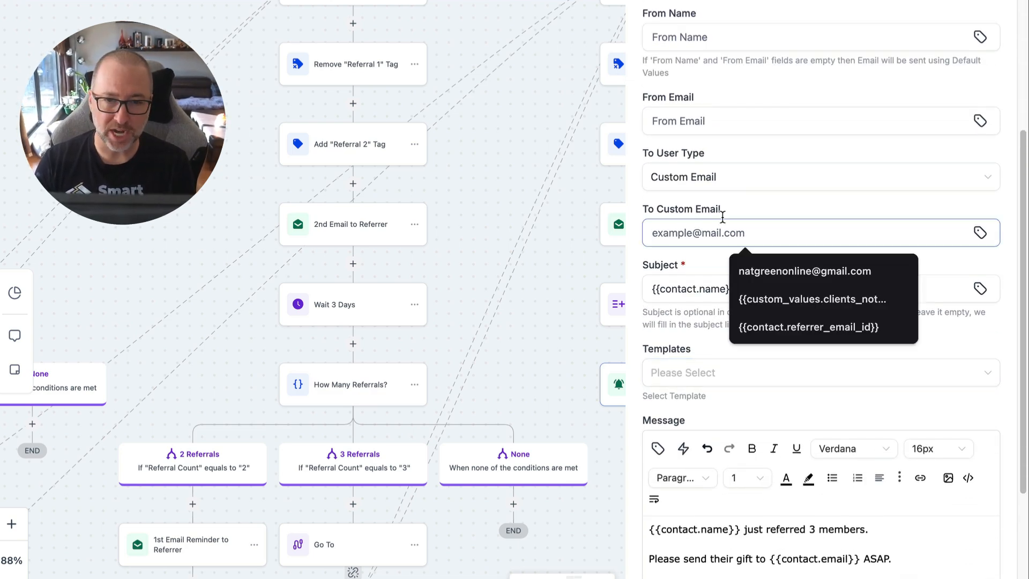
pyautogui.scroll(3, 748, 214)
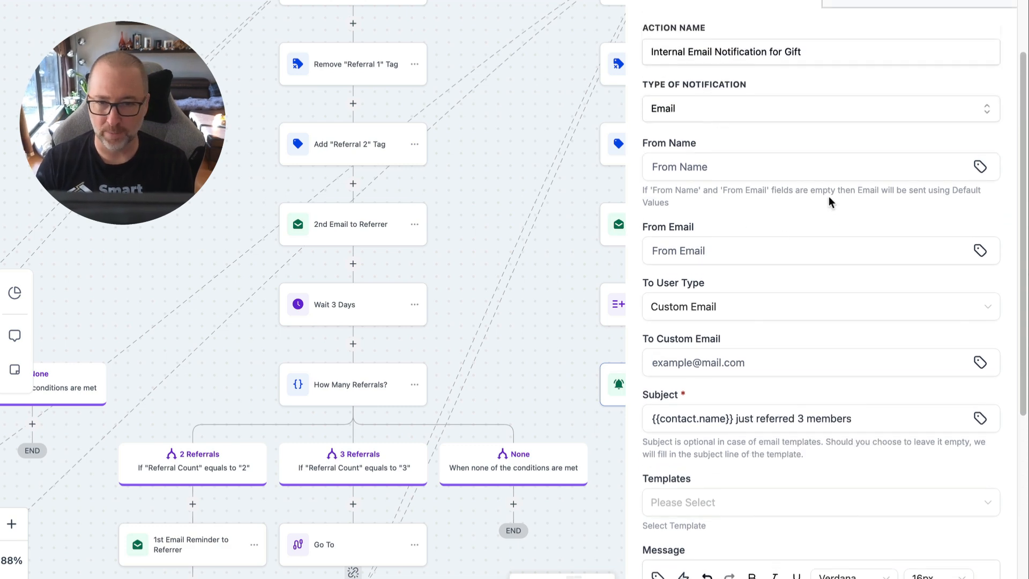
# Review the gift notification's subject and message, highlight its opening line with the {{contact.name}} placeholder, and close the action.
pyautogui.scroll(-6, 798, 375)
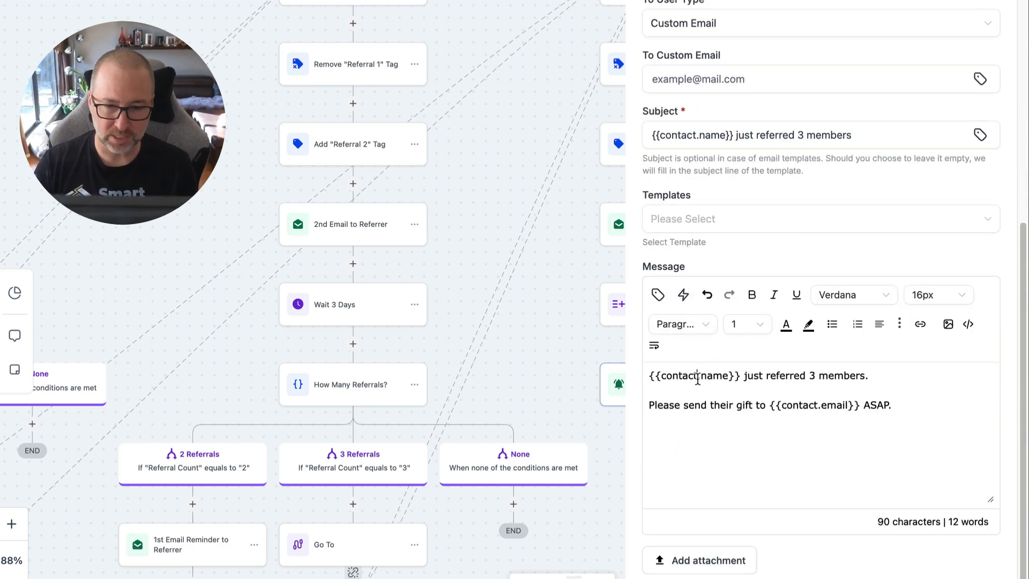
pyautogui.tripleClick(697, 377)
pyautogui.click(751, 403)
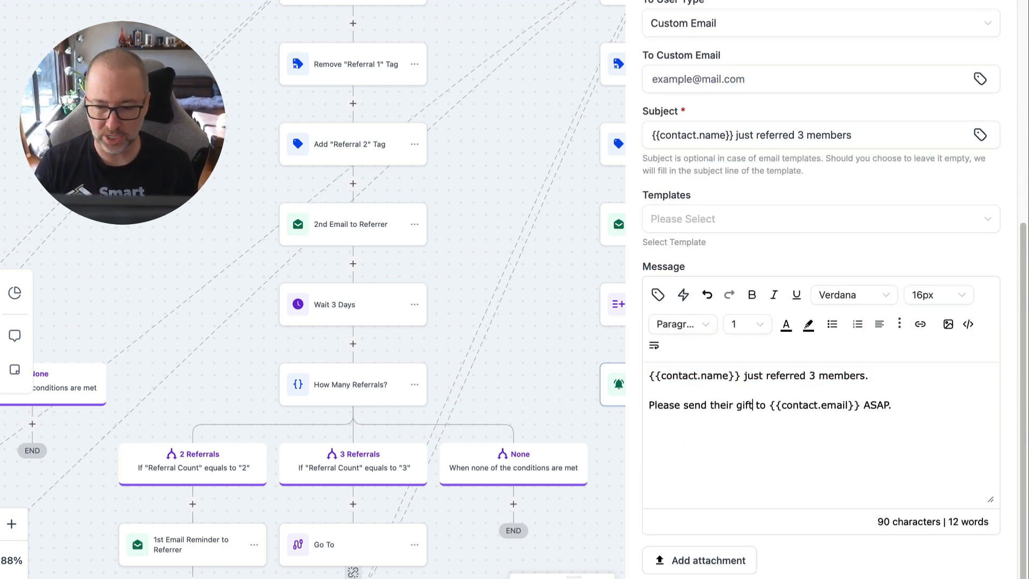
pyautogui.press('Escape')
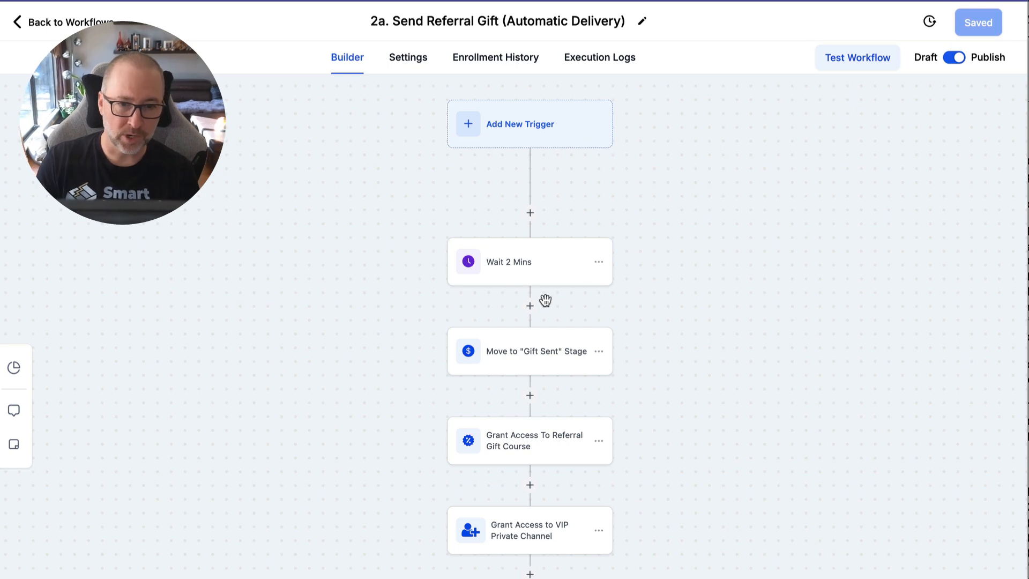
# Look through the "2a. Send Referral Gift (Automatic Delivery)" workflow and inspect its Referral Gift Course and VIP Private Channel access actions.
pyautogui.scroll(-4, 550, 367)
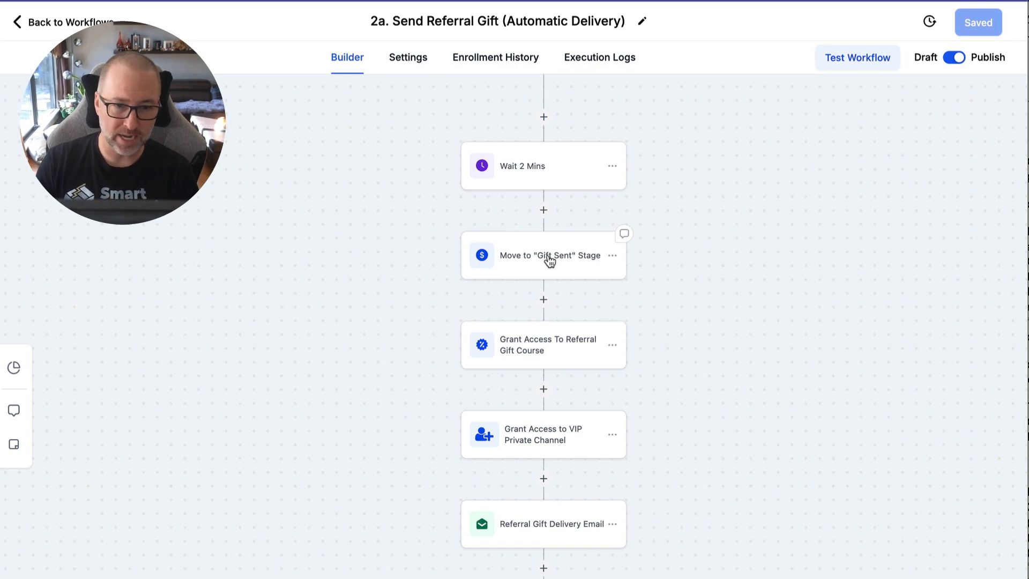
pyautogui.scroll(-4, 549, 343)
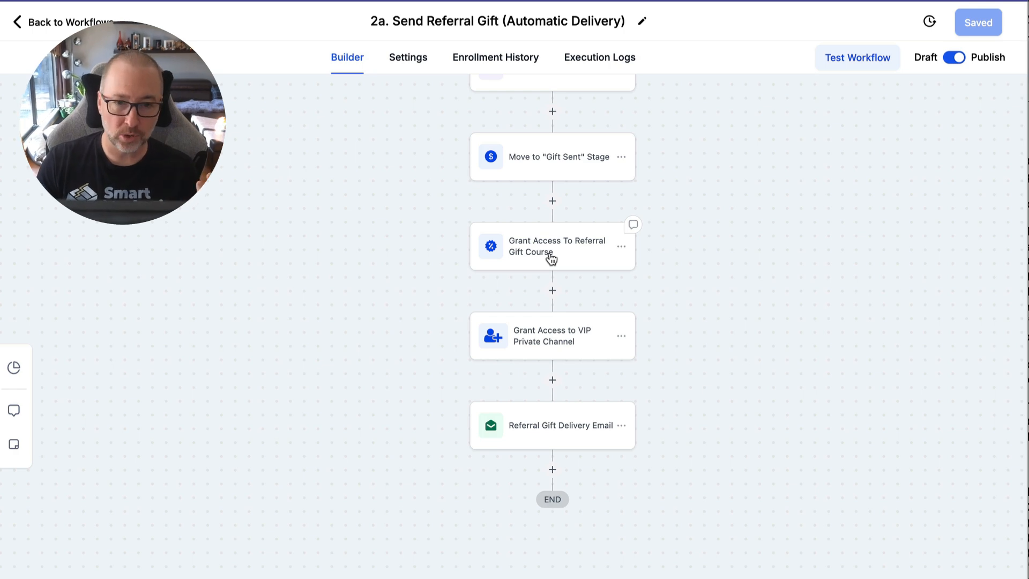
pyautogui.click(551, 260)
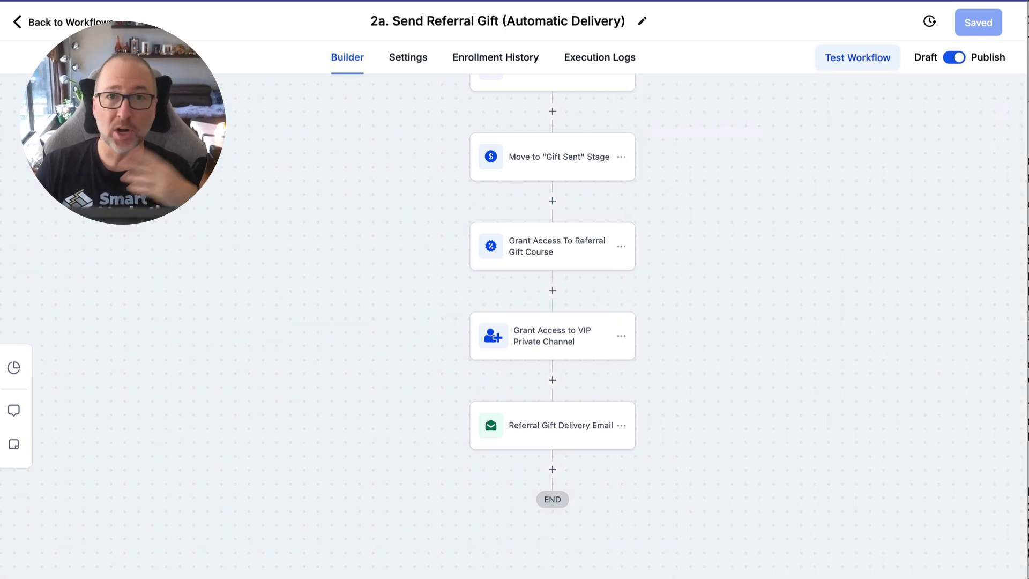
pyautogui.click(625, 251)
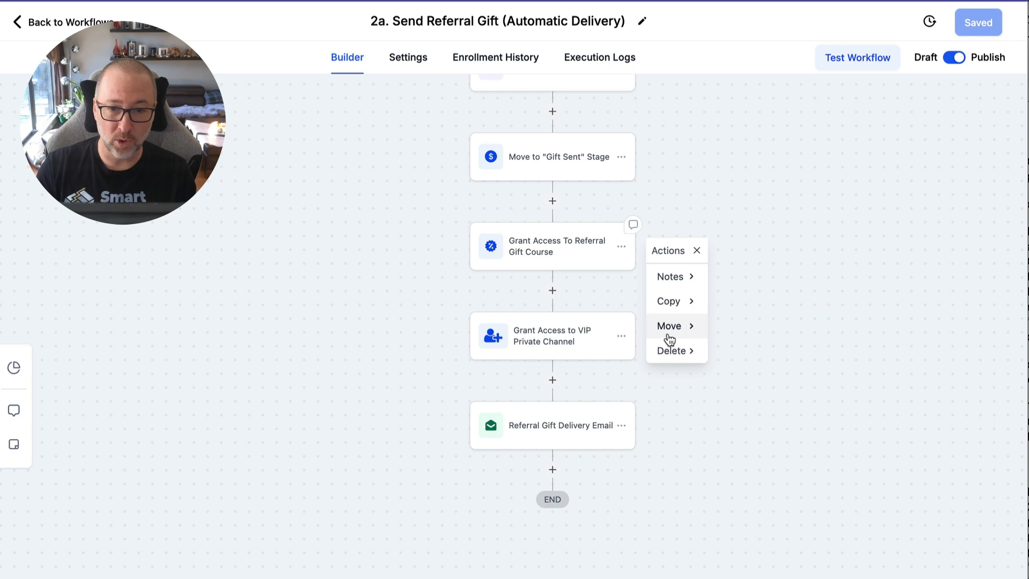
pyautogui.click(793, 351)
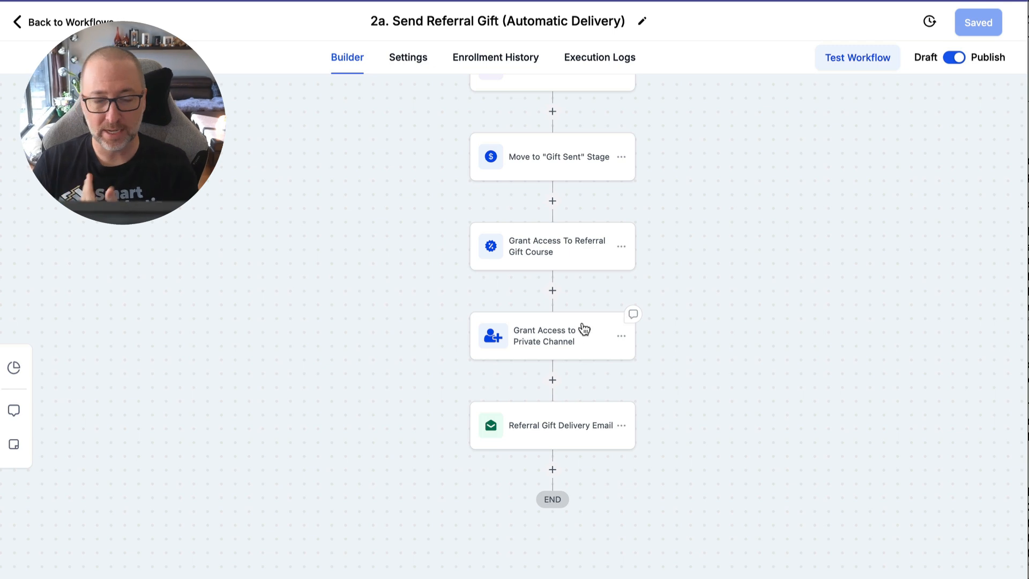
pyautogui.click(565, 336)
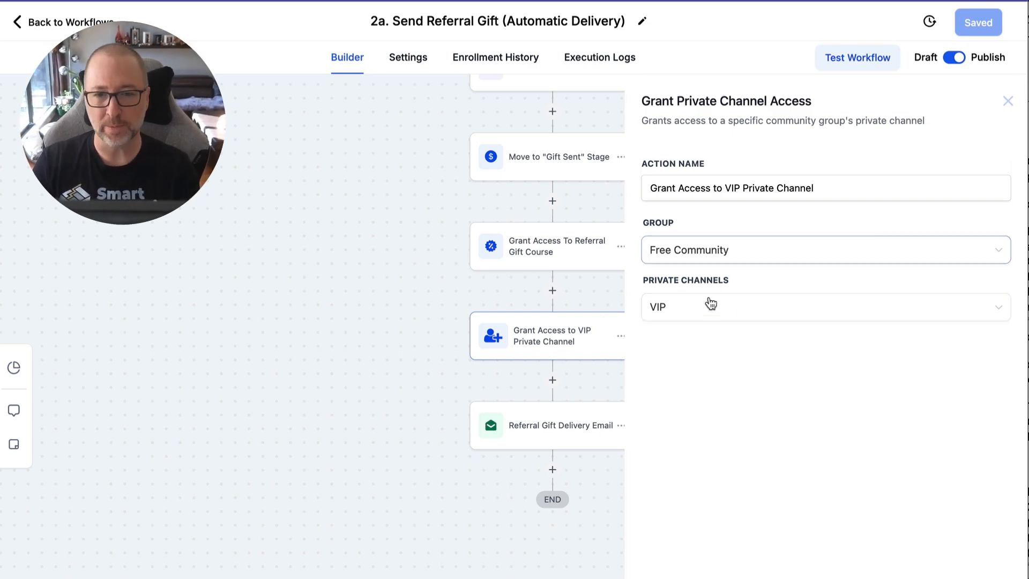
pyautogui.click(1008, 101)
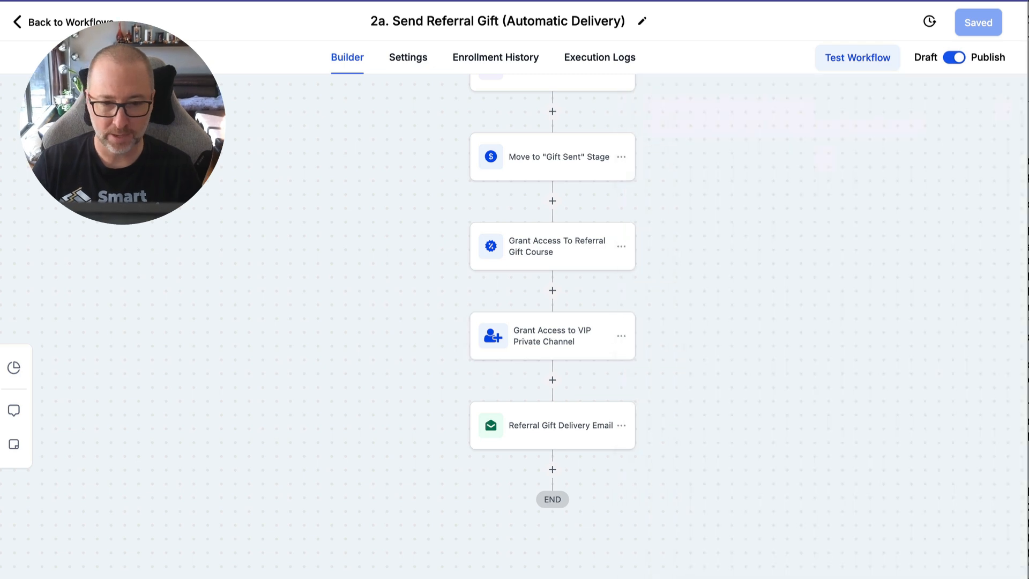
# Open the automatic workflow's "Referral Gift Delivery Email" action, read its whole message and placeholders, and close it without saving.
pyautogui.click(552, 420)
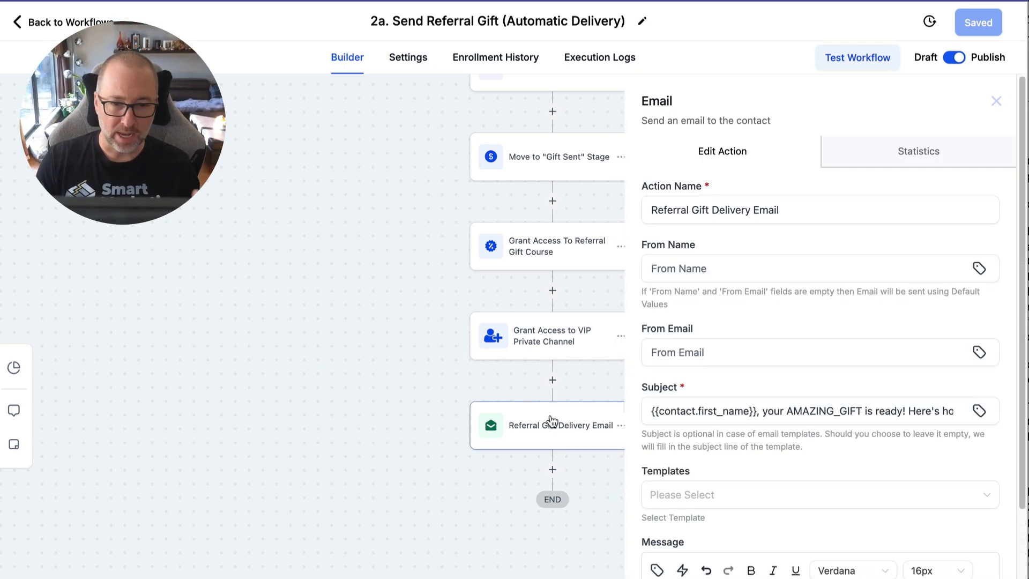
pyautogui.scroll(-3, 774, 348)
pyautogui.scroll(-2, 774, 348)
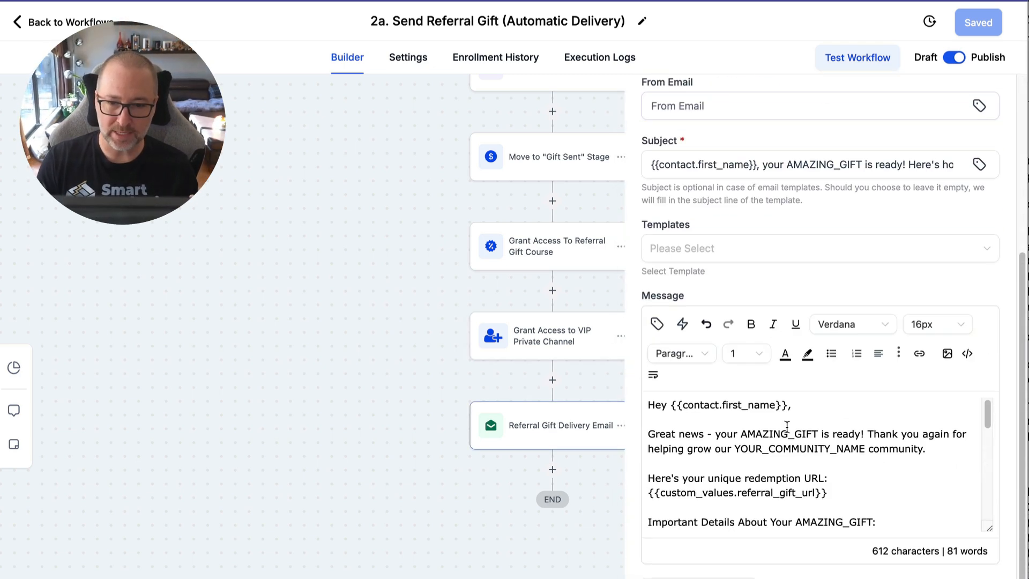
pyautogui.scroll(-3, 786, 426)
pyautogui.scroll(-5, 786, 426)
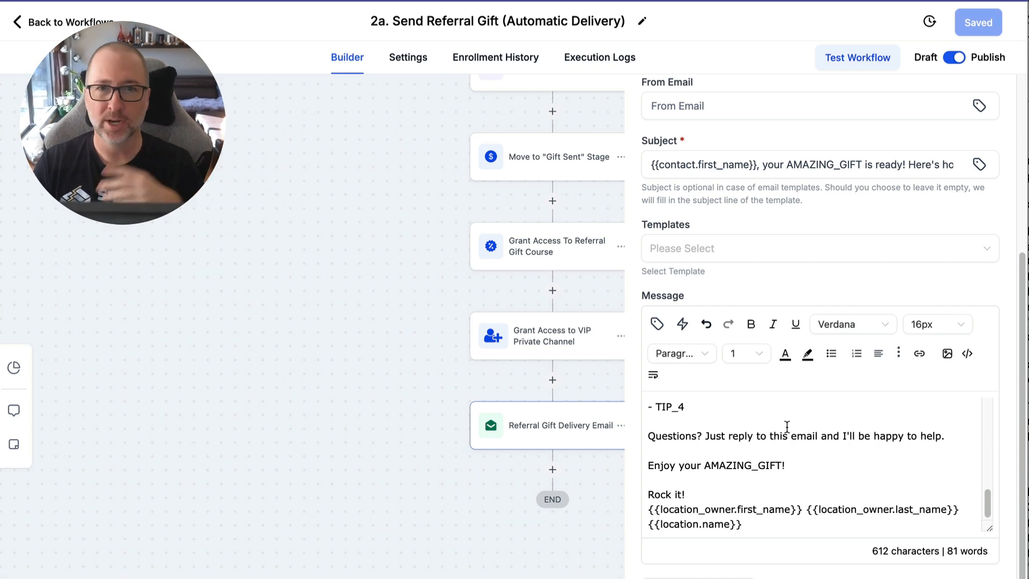
pyautogui.scroll(8, 787, 426)
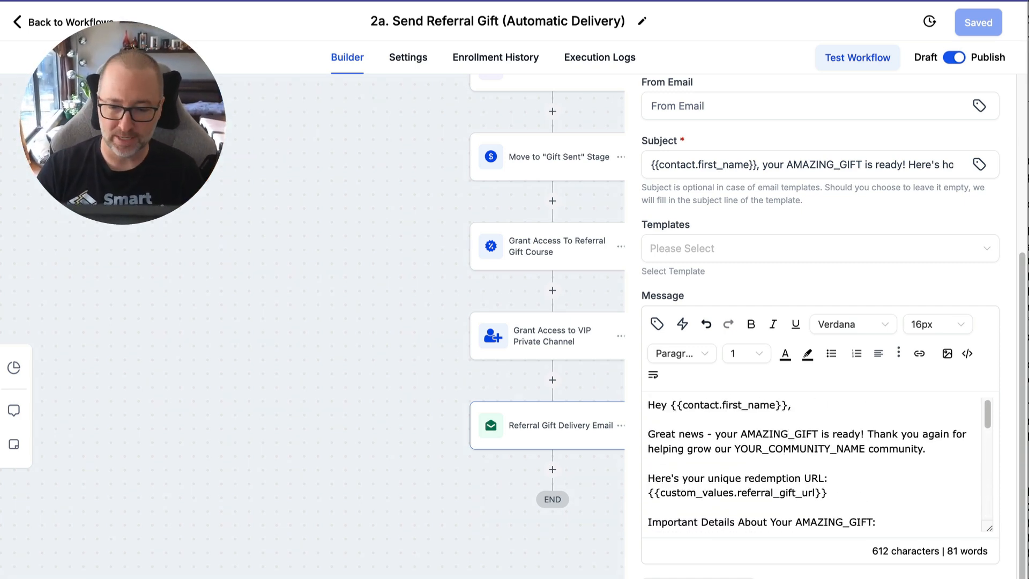
pyautogui.click(750, 577)
# Reopen the automatic workflow's Referral Gift Delivery Email and highlight the {{custom_values.referral_gift_url}} placeholder in its message.
pyautogui.scroll(1, 748, 530)
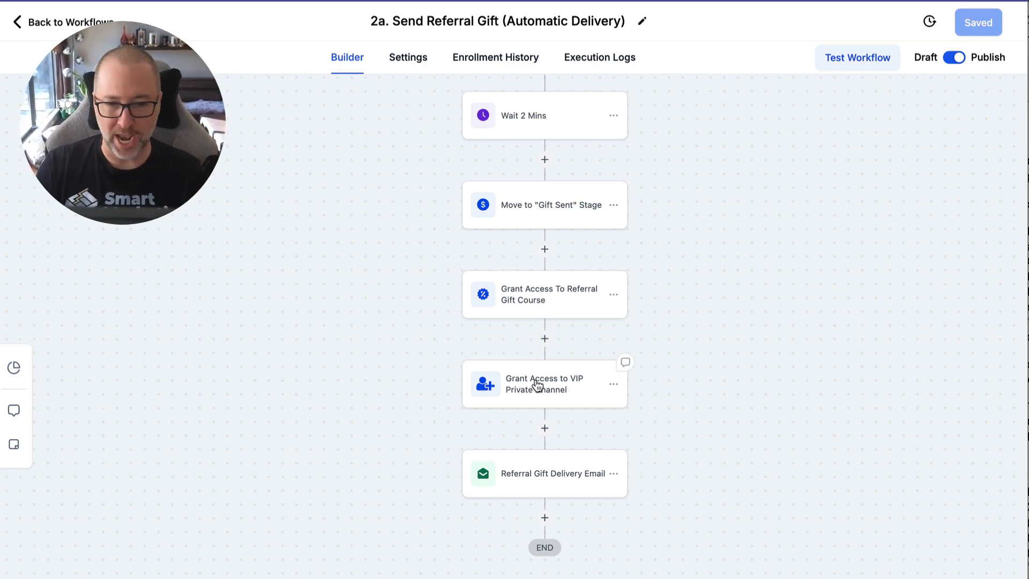
pyautogui.click(546, 471)
pyautogui.scroll(-5, 825, 461)
pyautogui.scroll(-1, 827, 482)
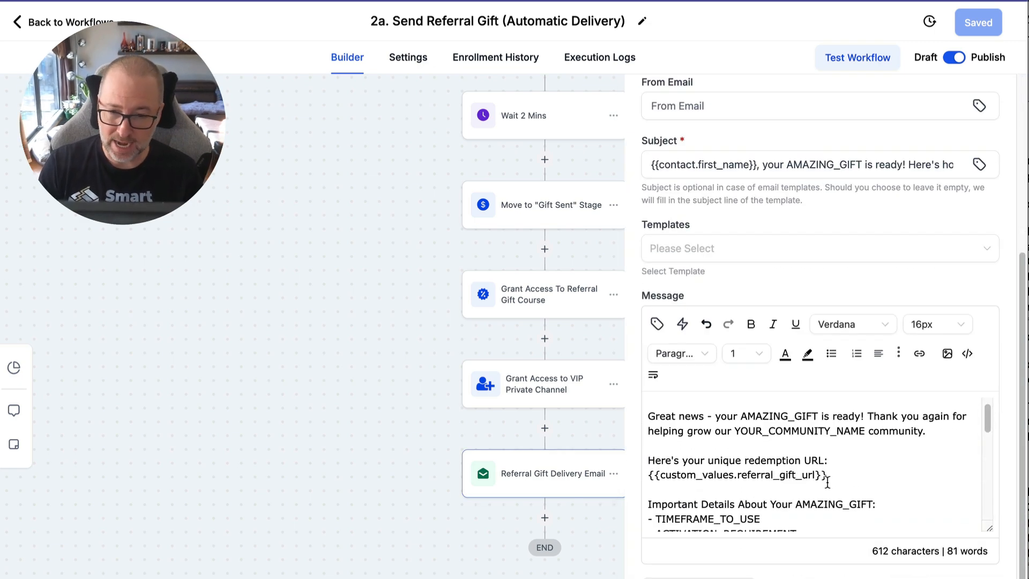
pyautogui.moveTo(827, 474); pyautogui.dragTo(638, 477)
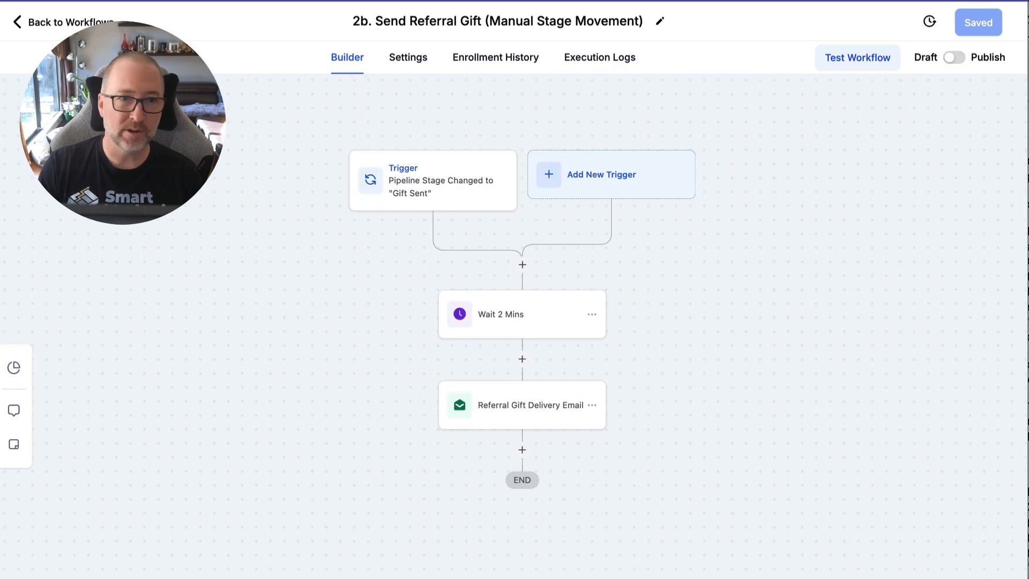
# Review the Referral Gift Delivery Email in the "2b. Send Referral Gift (Manual Stage Movement)" workflow and highlight its two referral_gift_url placeholders.
pyautogui.click(519, 419)
pyautogui.scroll(-5, 863, 452)
pyautogui.scroll(-3, 861, 439)
pyautogui.scroll(1, 860, 440)
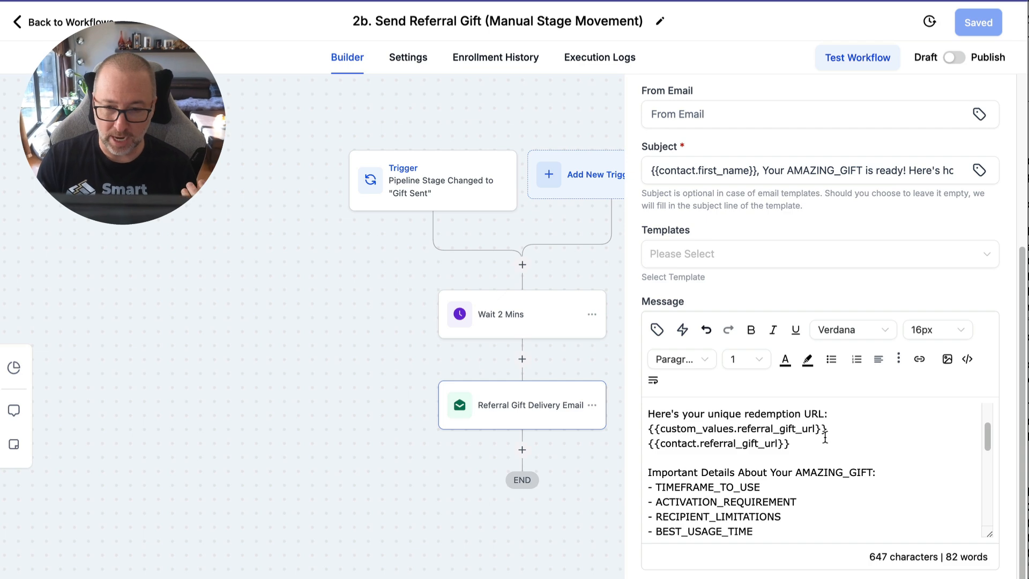
pyautogui.moveTo(811, 445); pyautogui.dragTo(648, 429)
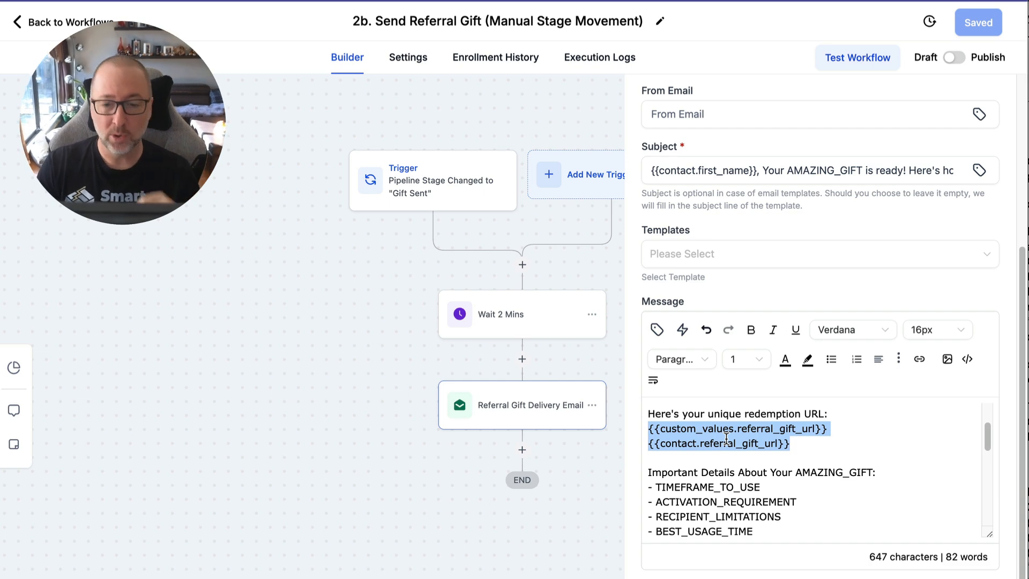
pyautogui.click(796, 444)
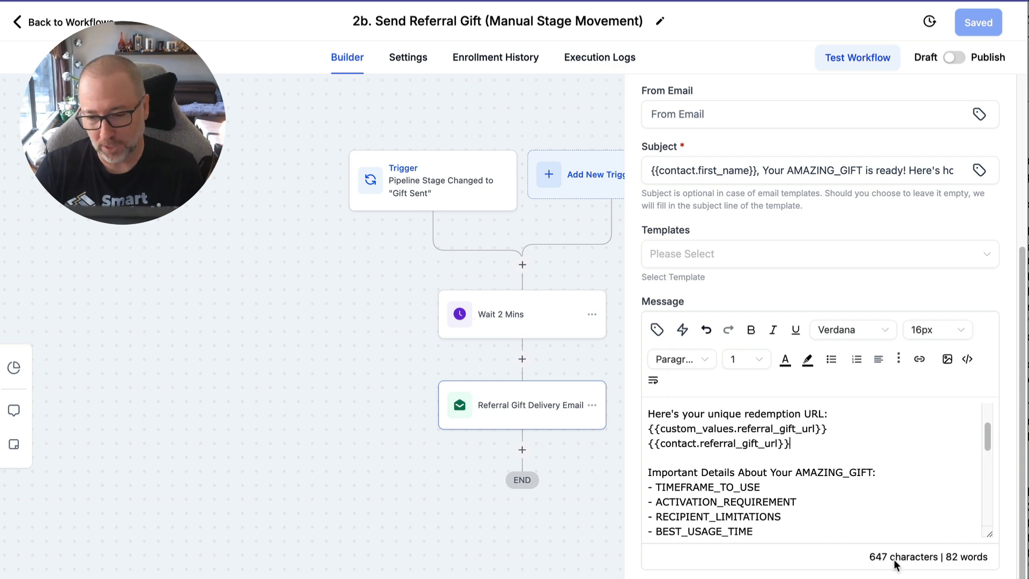
# Close the manual workflow's Referral Gift Delivery Email action and point out its "Gift Sent" pipeline stage trigger.
pyautogui.click(885, 577)
pyautogui.scroll(1, 710, 376)
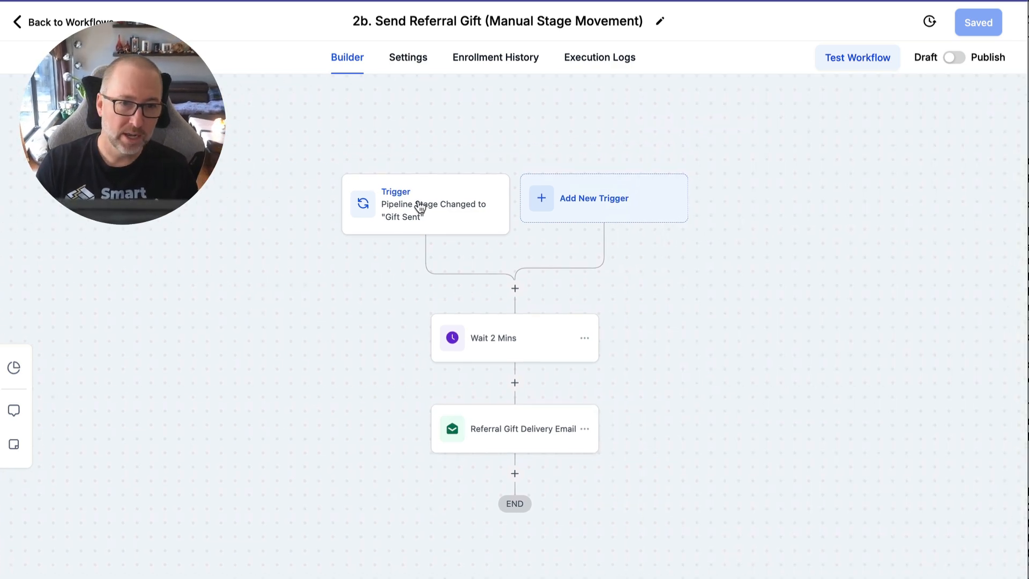
pyautogui.click(418, 202)
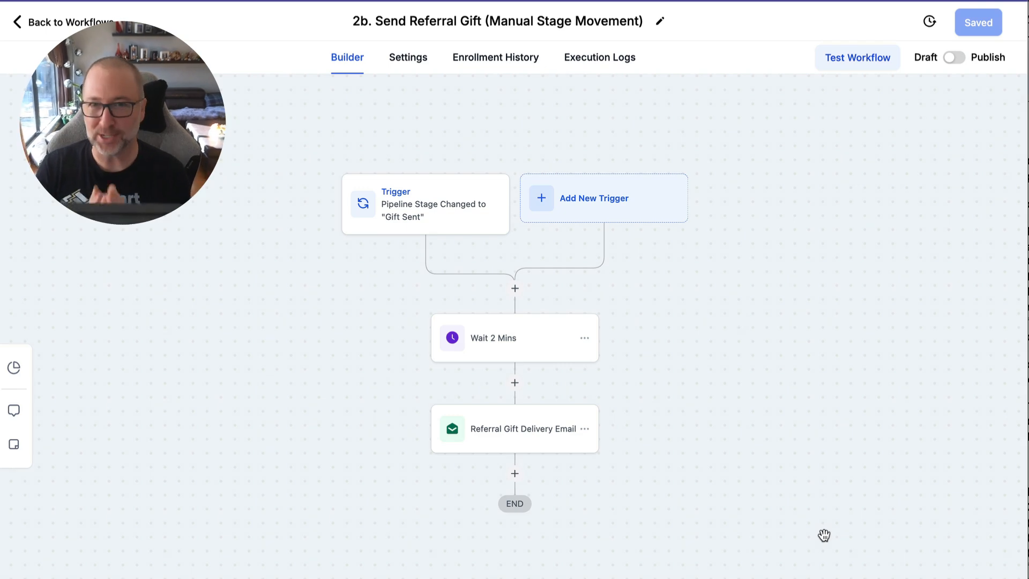
# Switch to the "Viral Referral Snapshot for GHL Users" Google Doc and review the instructions for workflows 2a and 2b and the Google Sheet automation.
pyautogui.moveTo(1028, 1); pyautogui.dragTo(681, 2)
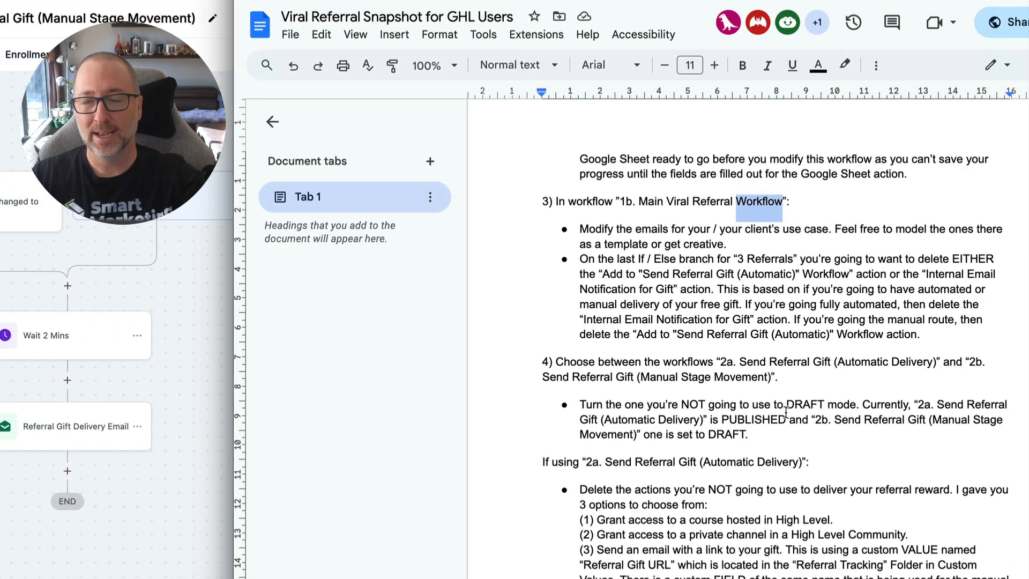
pyautogui.hscroll(1, 785, 411)
pyautogui.scroll(-5, 785, 411)
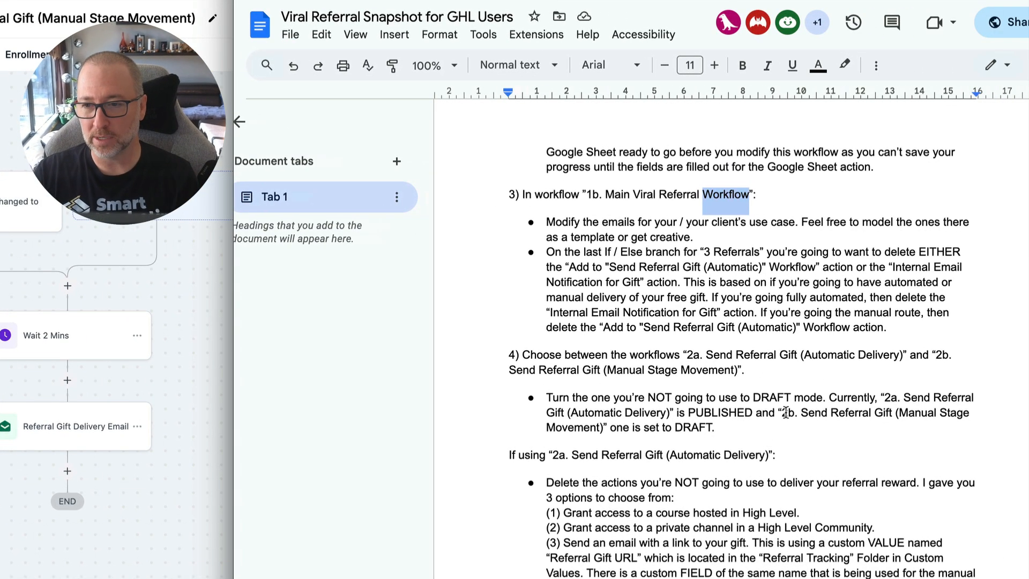
pyautogui.scroll(-18, 785, 412)
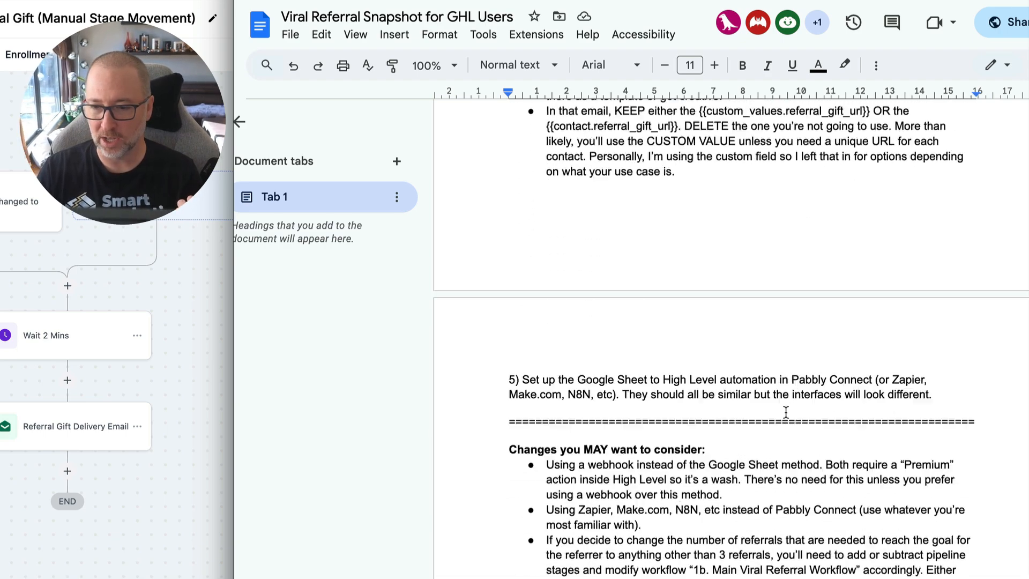
pyautogui.scroll(15, 785, 412)
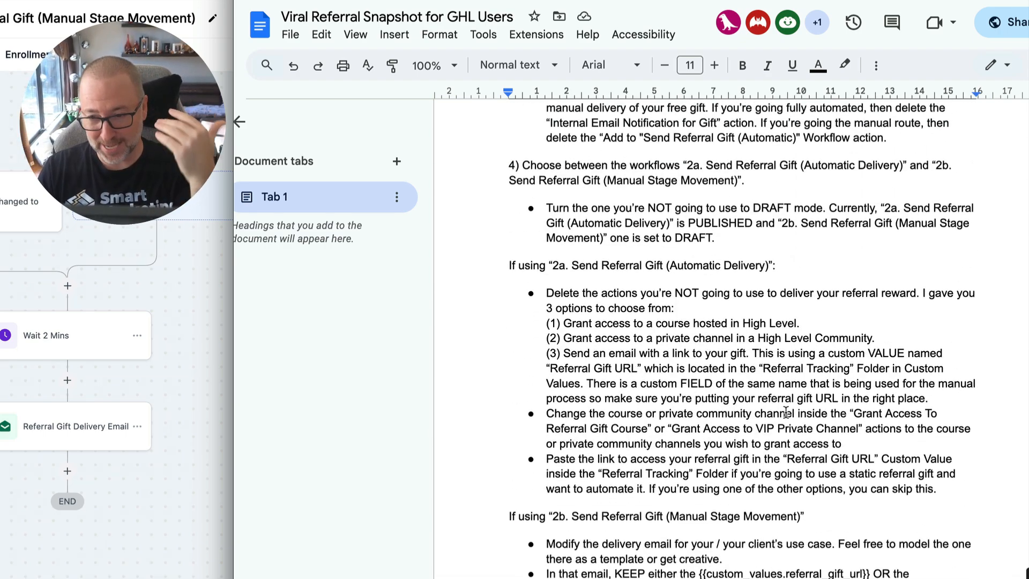